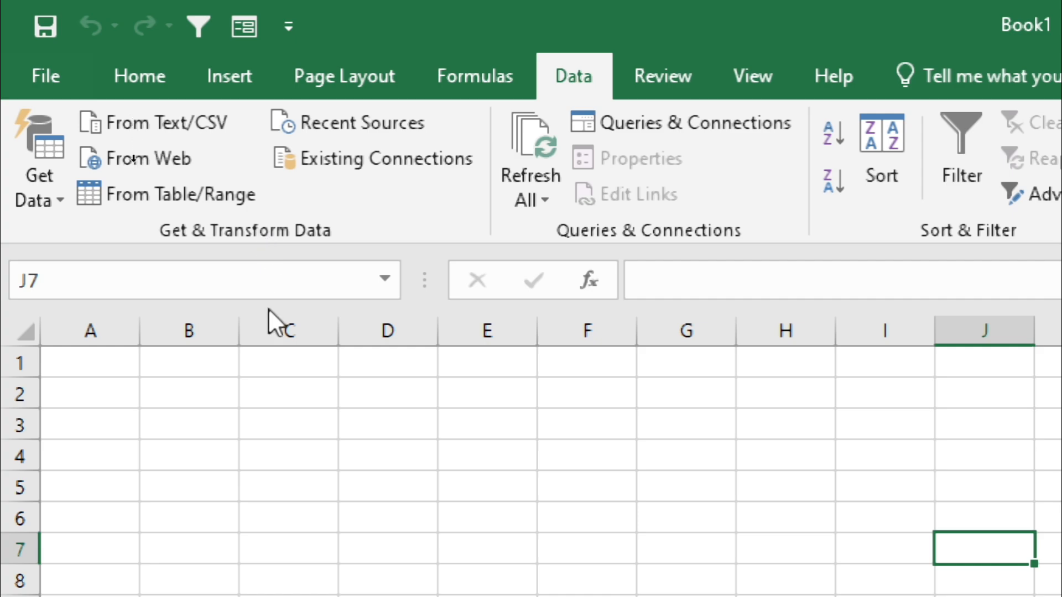
click(22, 192)
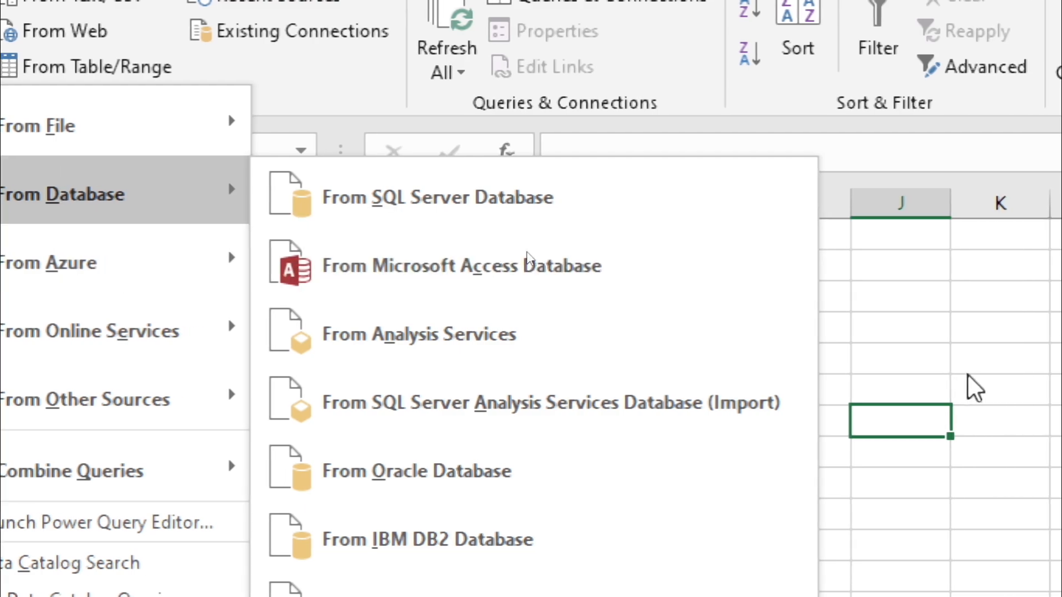
click(1055, 376)
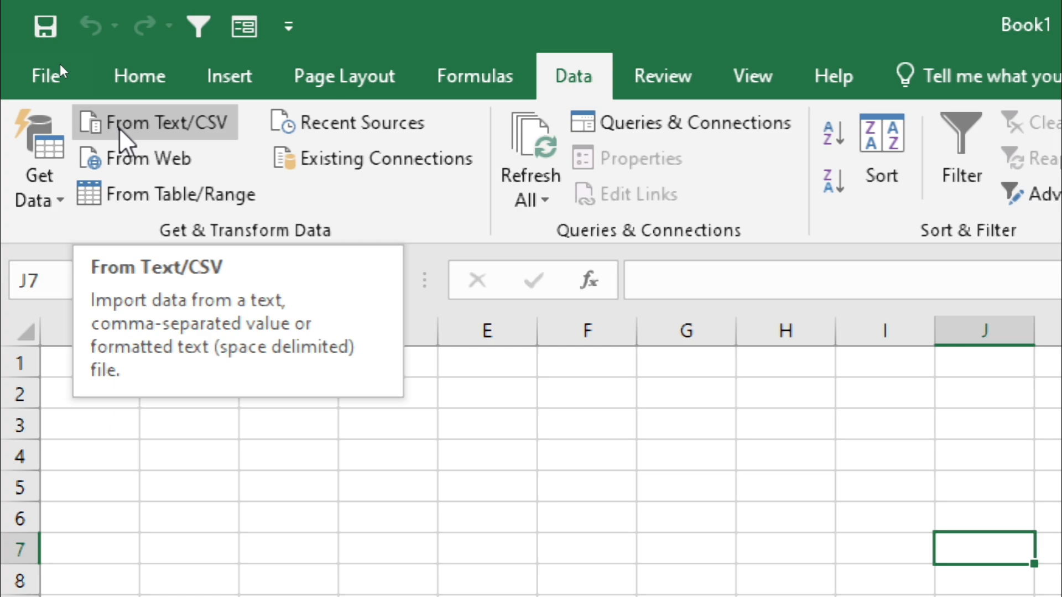
- Start a text/CSV import and select MY DATA.txt in the Desktop folder
click(170, 122)
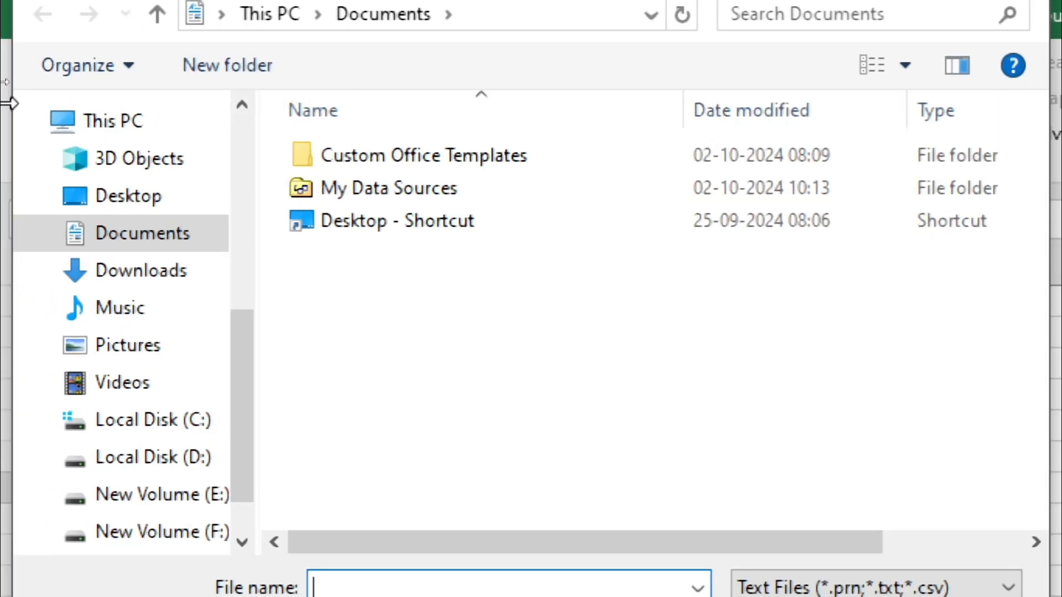
click(111, 206)
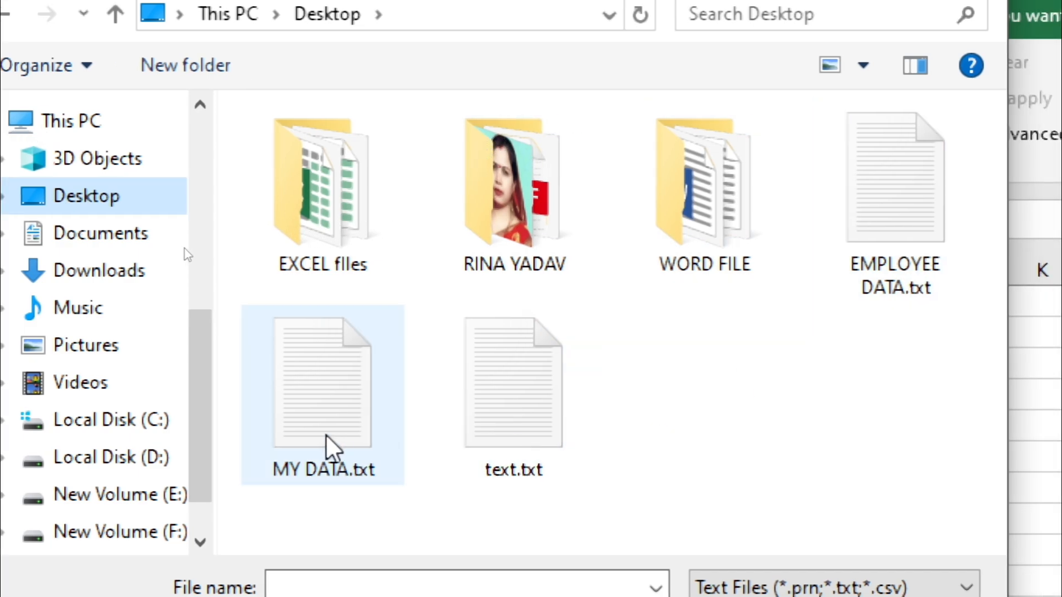
click(331, 451)
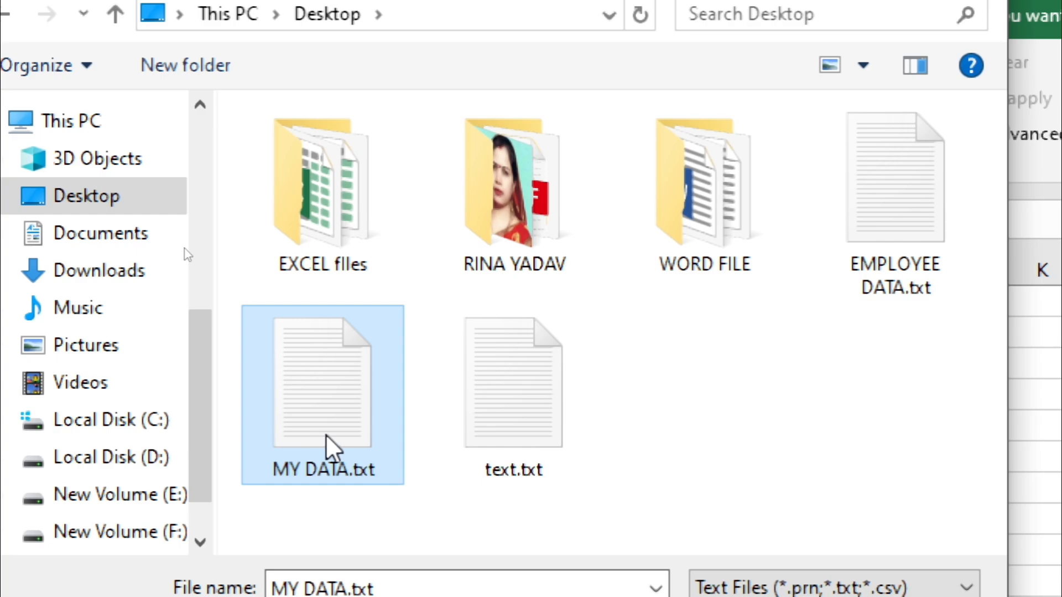
- Open MY DATA.txt from the file browser to examine its raw contents, and close it again
right_click(327, 435)
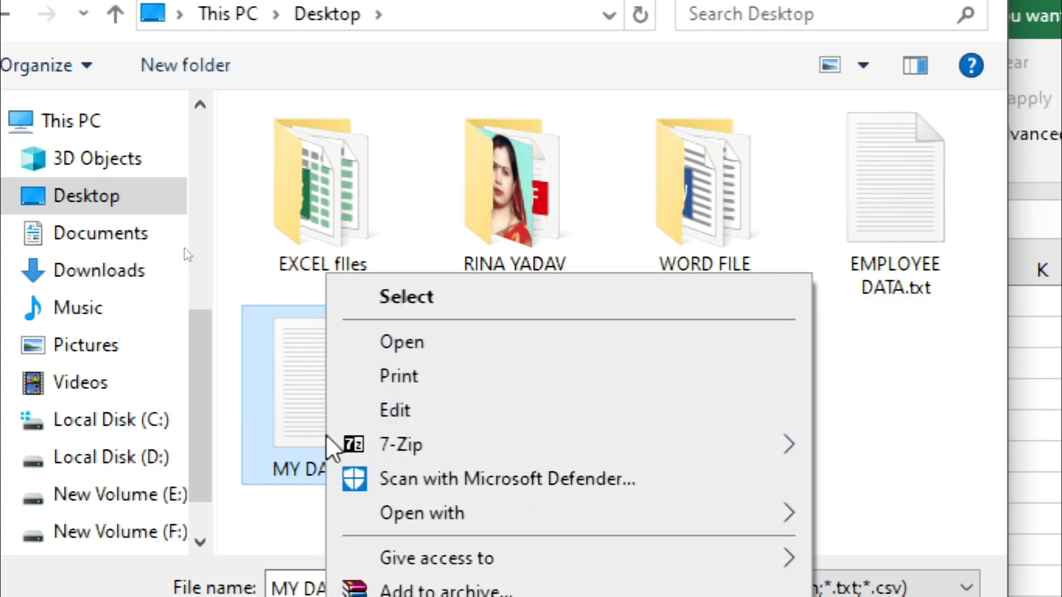
click(427, 339)
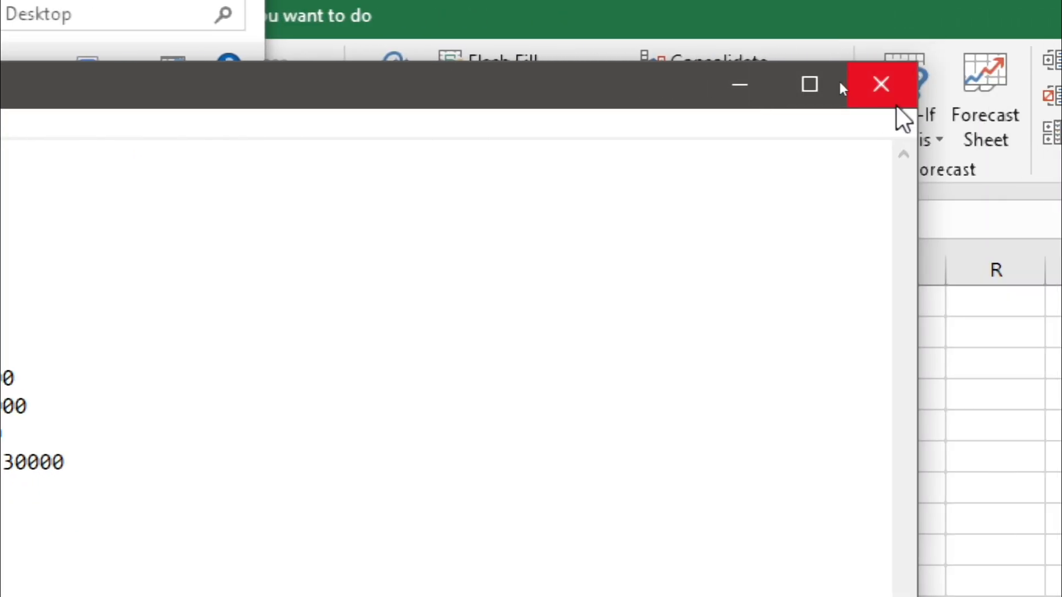
click(965, 104)
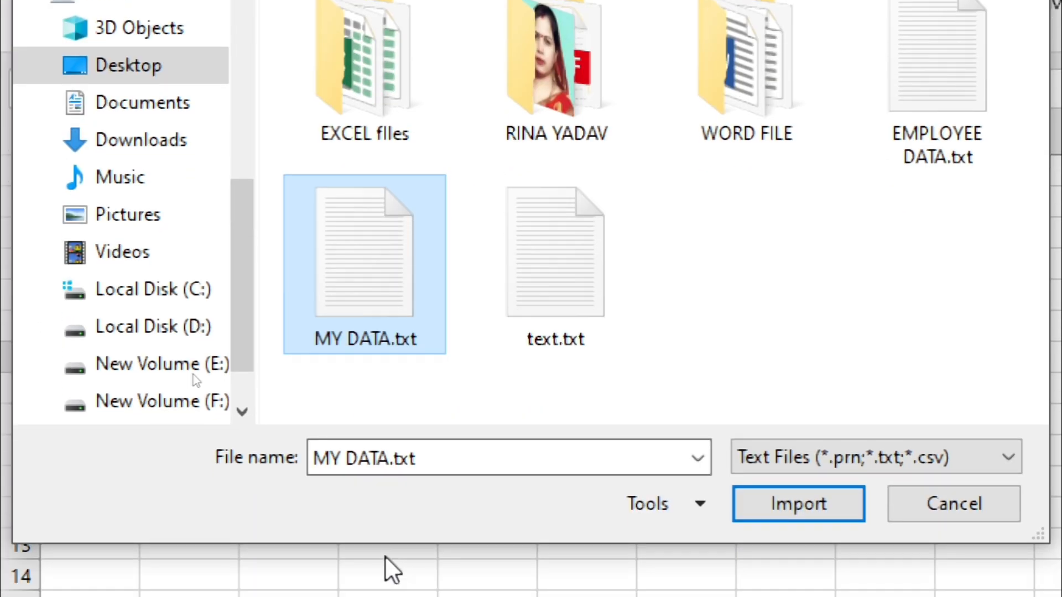
- Import MY DATA.txt with Comma as the delimiter and load it into the workbook
click(812, 513)
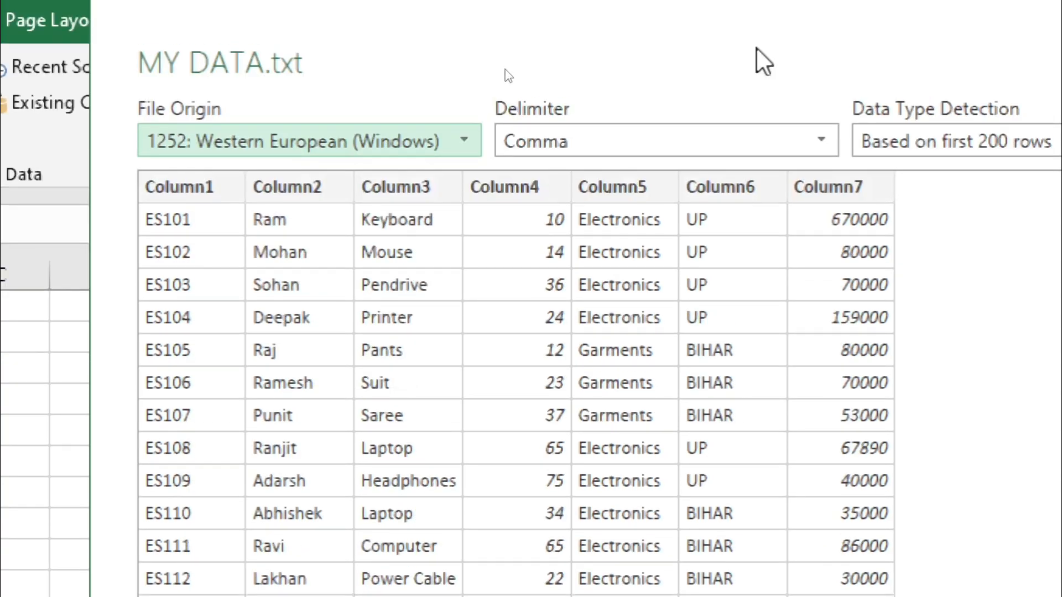
click(598, 139)
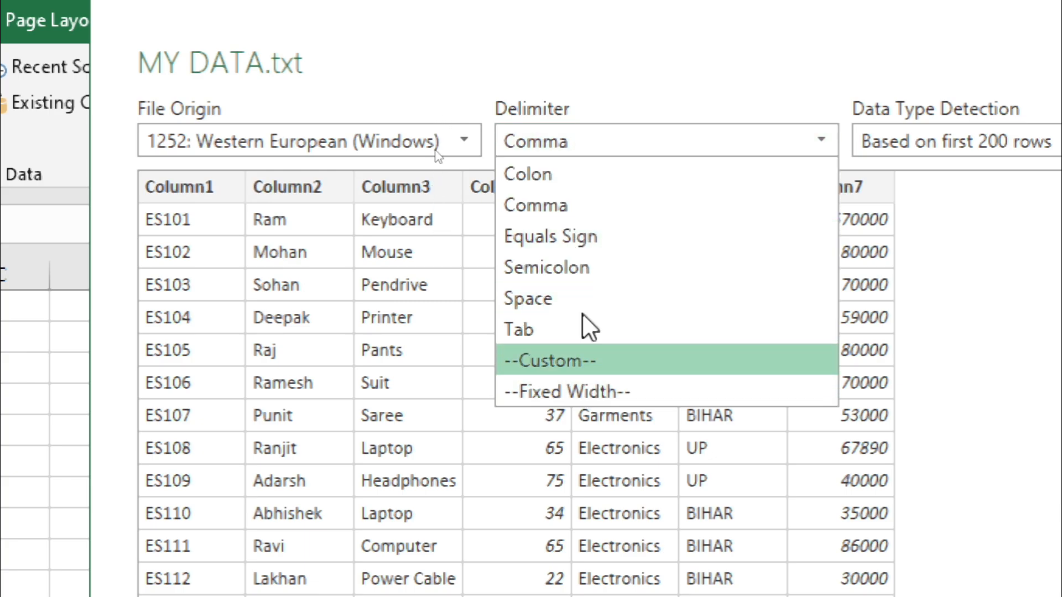
click(562, 204)
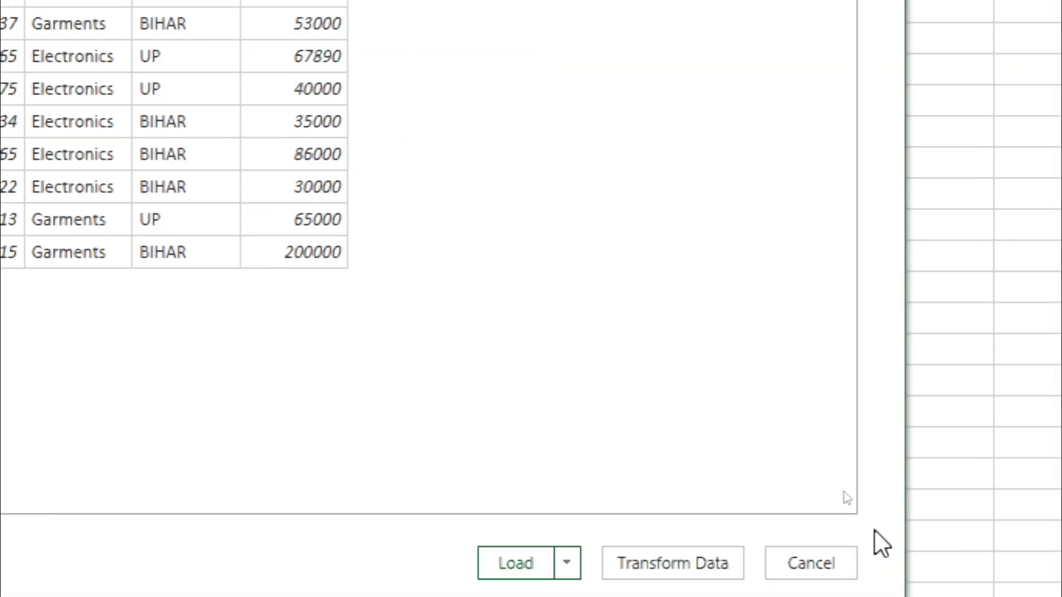
click(507, 529)
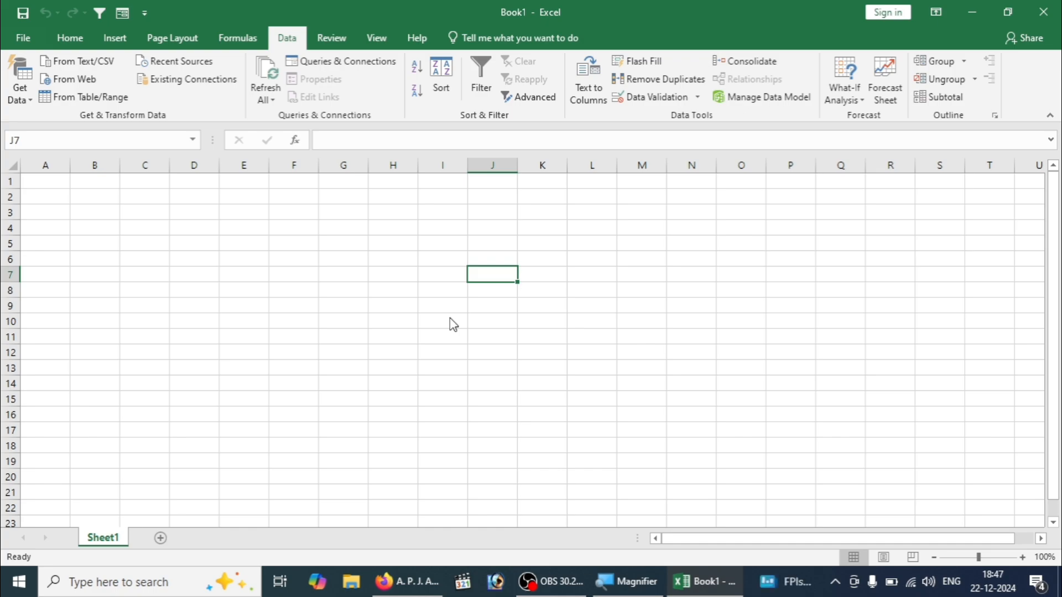
key(ctrl+Home)
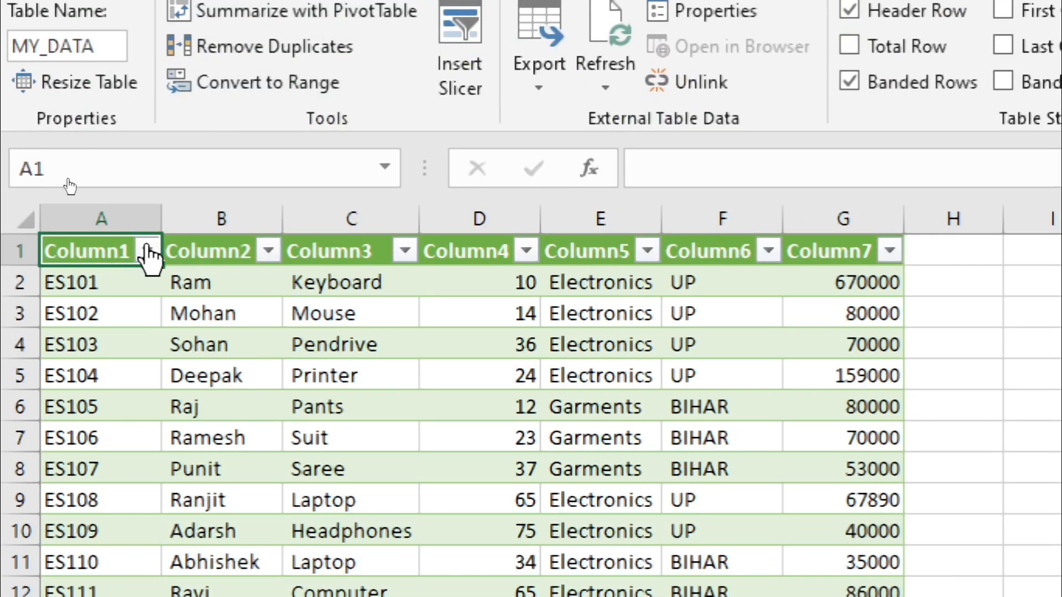
- Rename the first two column headers of the loaded table as EMP ID and EMP NAME
click(14, 251)
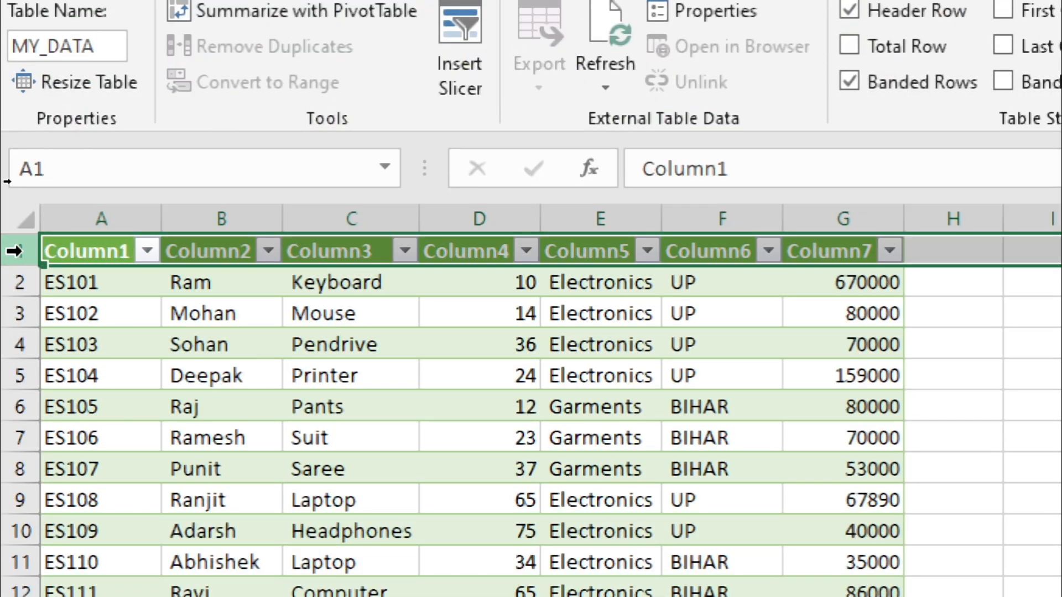
click(70, 253)
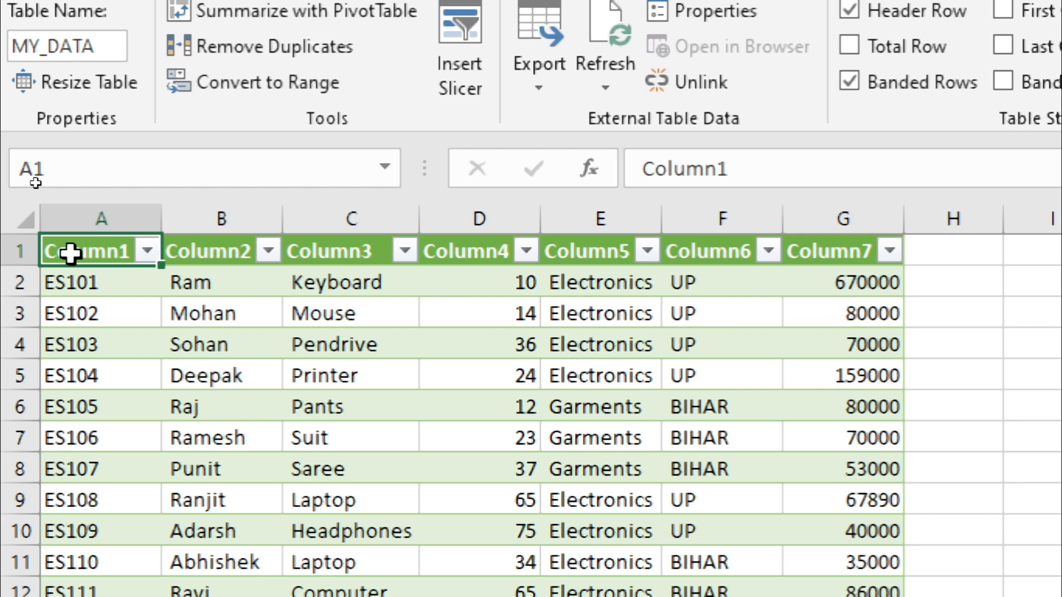
text(EMP ID)
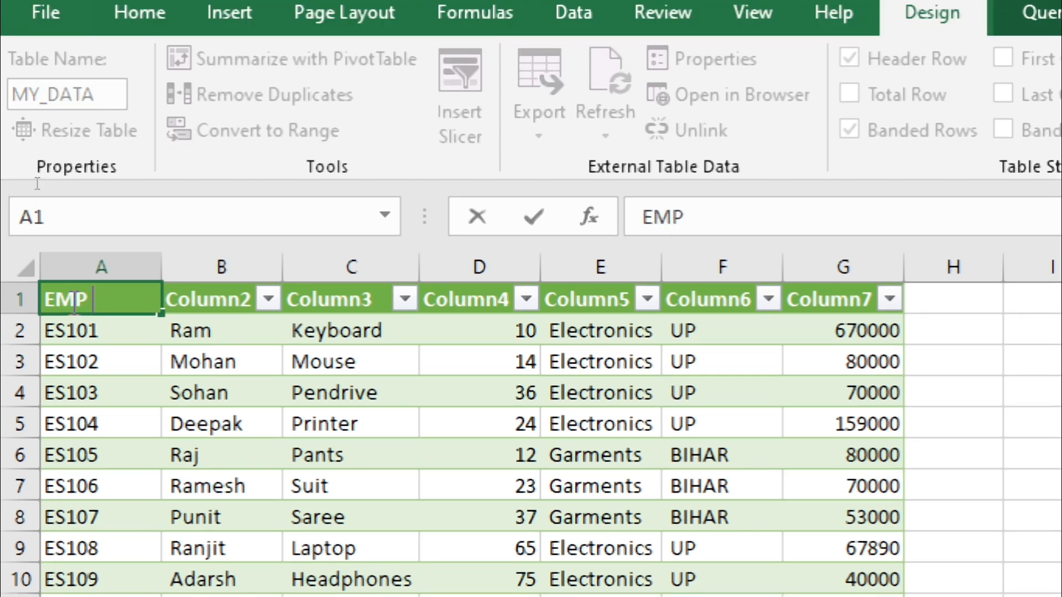
key(Tab)
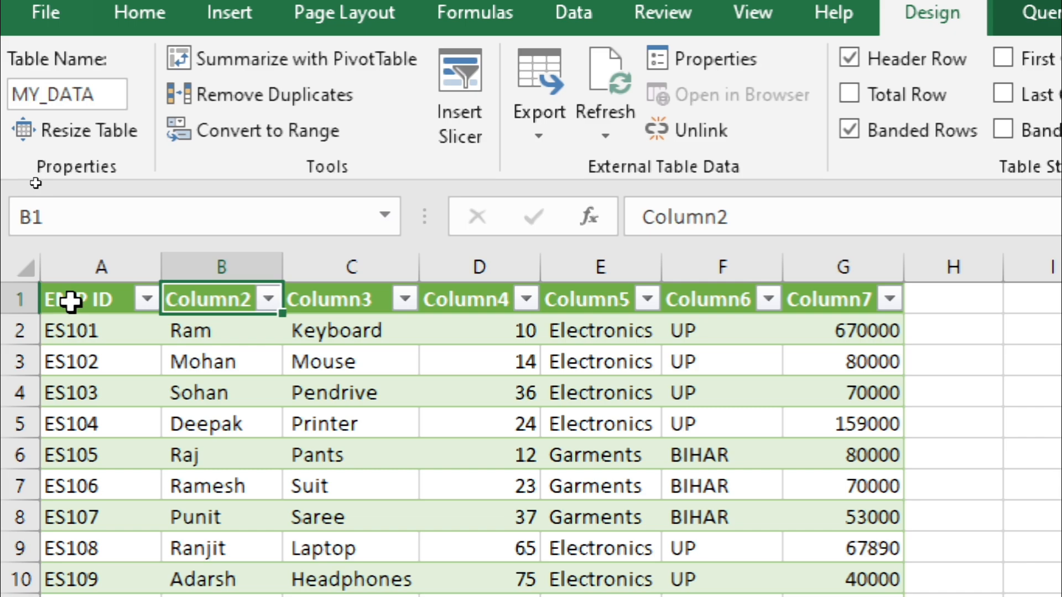
text(EMP NAME)
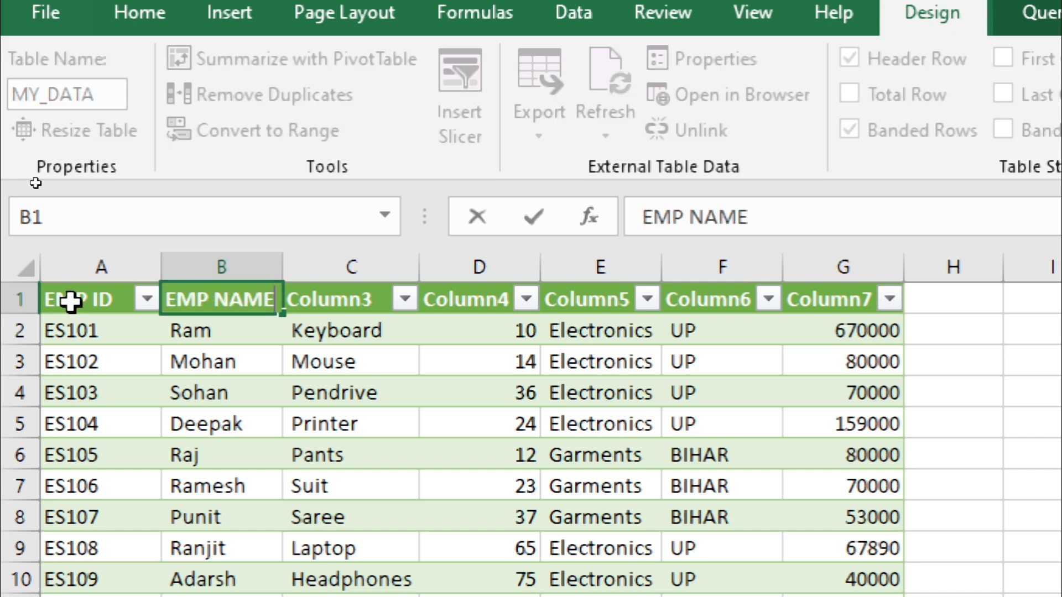
key(Tab)
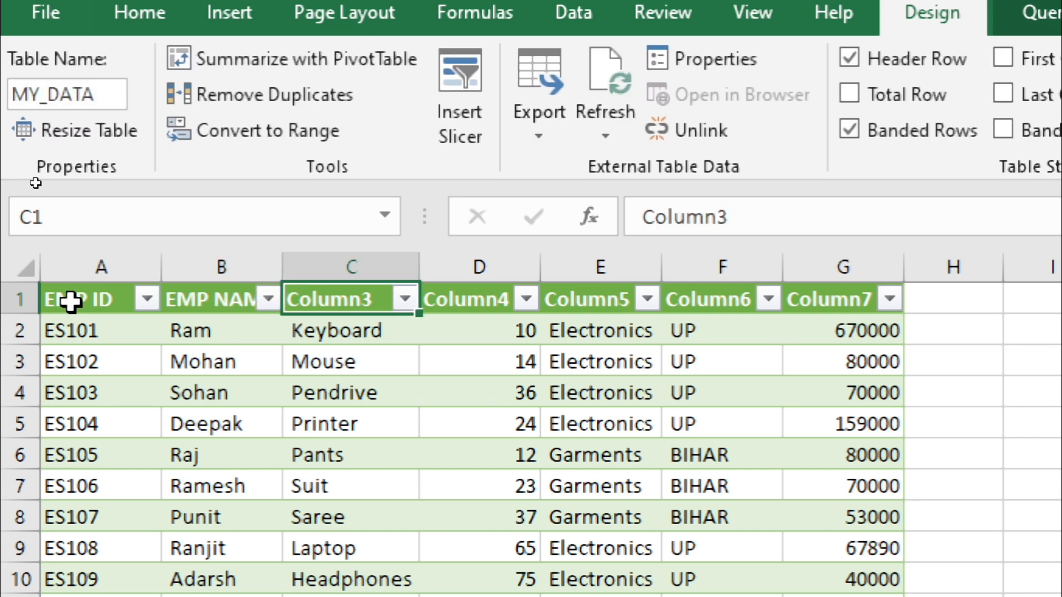
- Rename the table's third and fourth column headers as PRODCUT and UNIT
text(PRODCUT)
key(Tab)
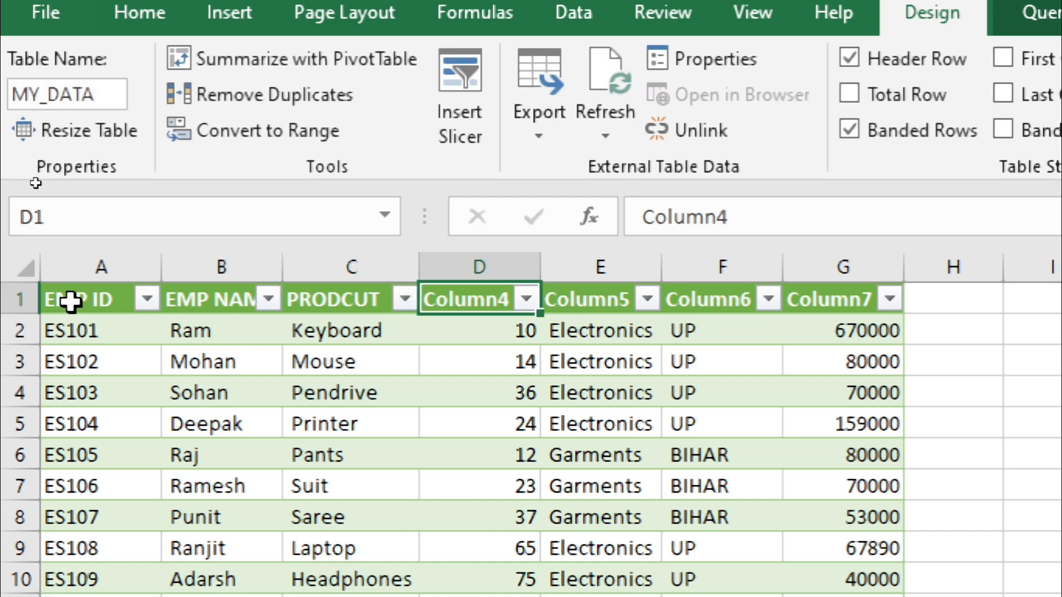
text(PR)
key(BackSpace)
key(BackSpace)
text(UNIT)
key(Tab)
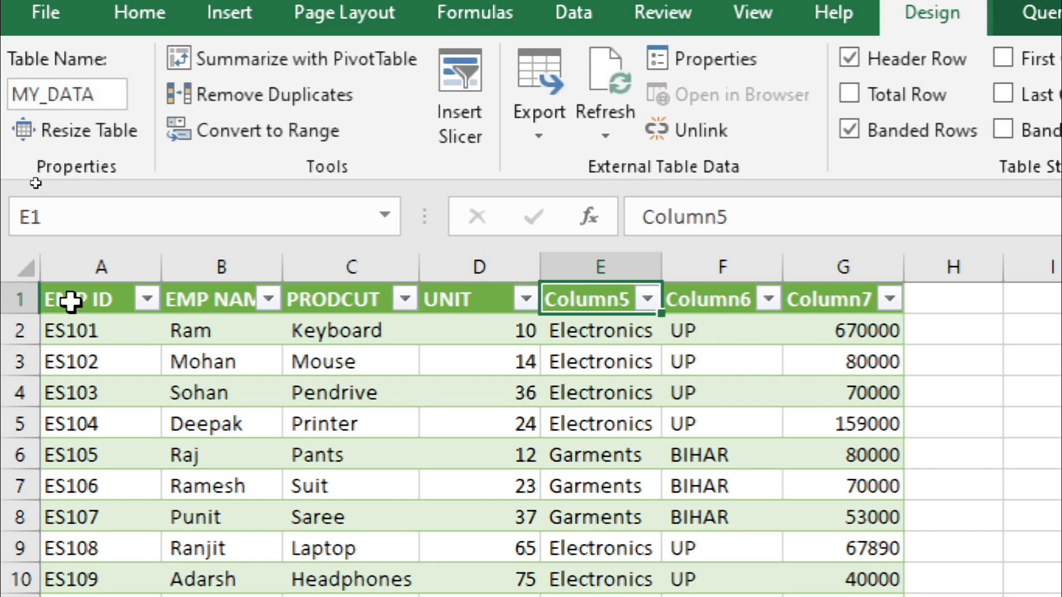
- Rename the table's last three column headers as DEPARTMENTS, SATE and SALES
text(DEPART)
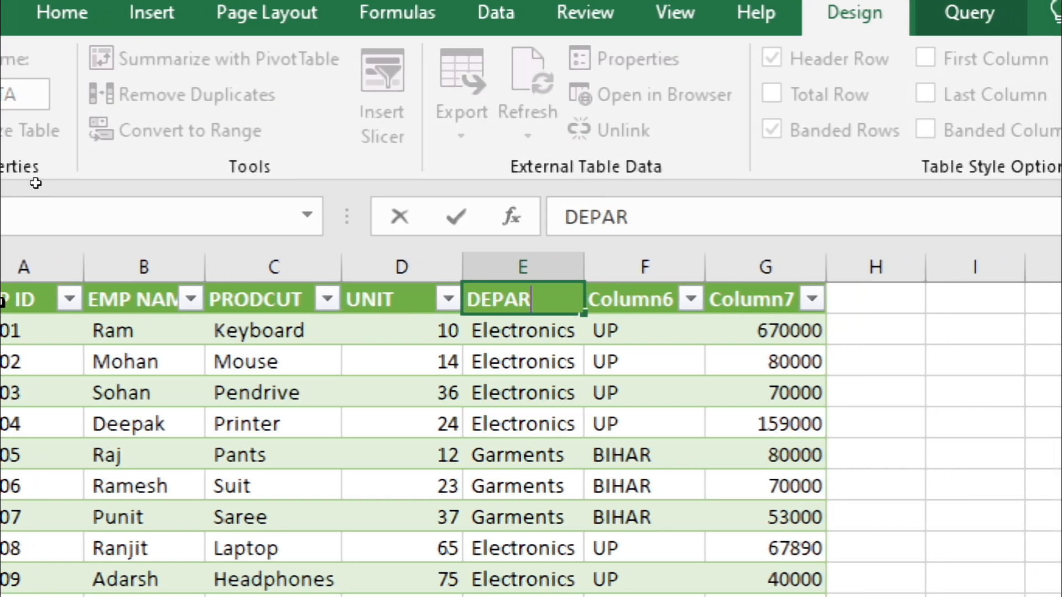
text(MENTS)
key(Tab)
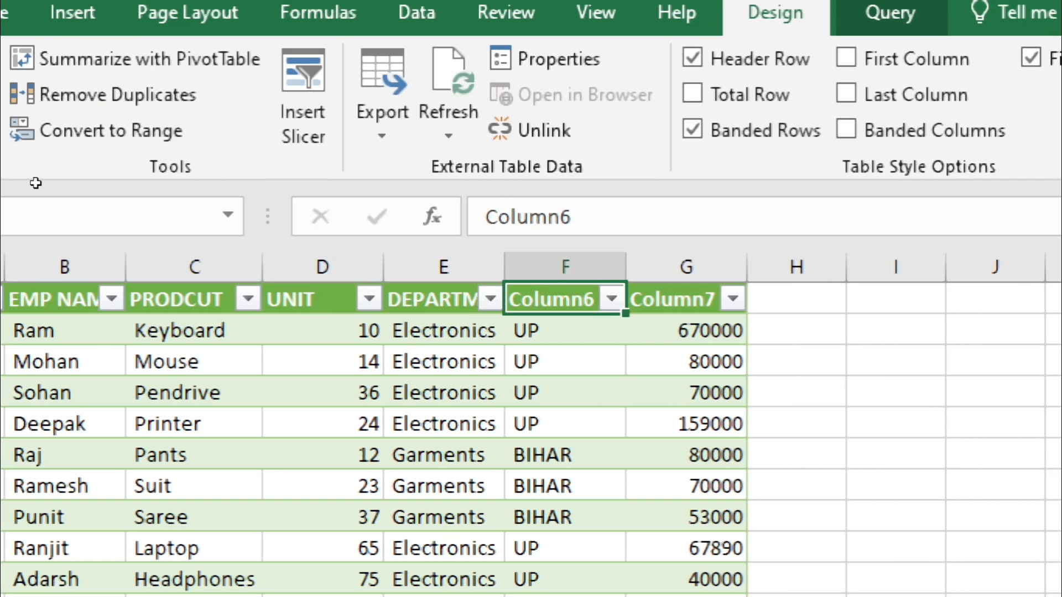
text(D)
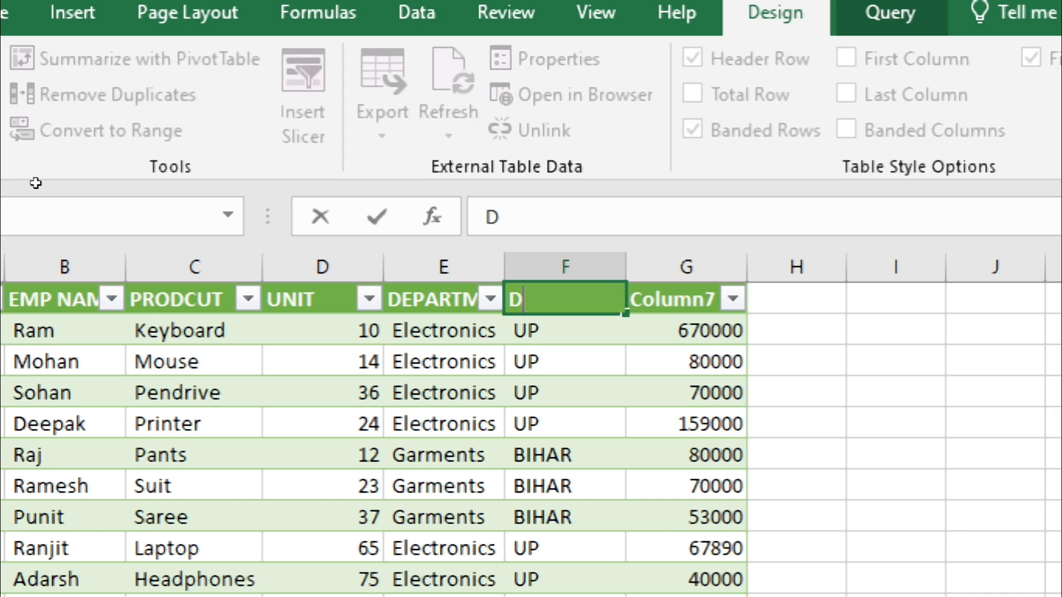
key(BackSpace)
text(S)
text(ATE)
key(Tab)
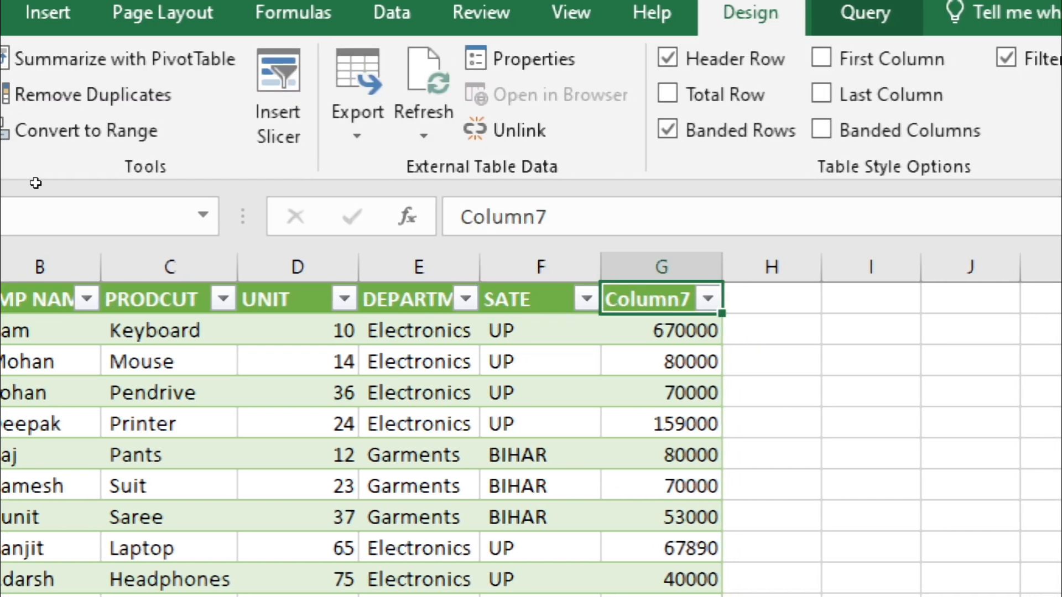
text(SALES)
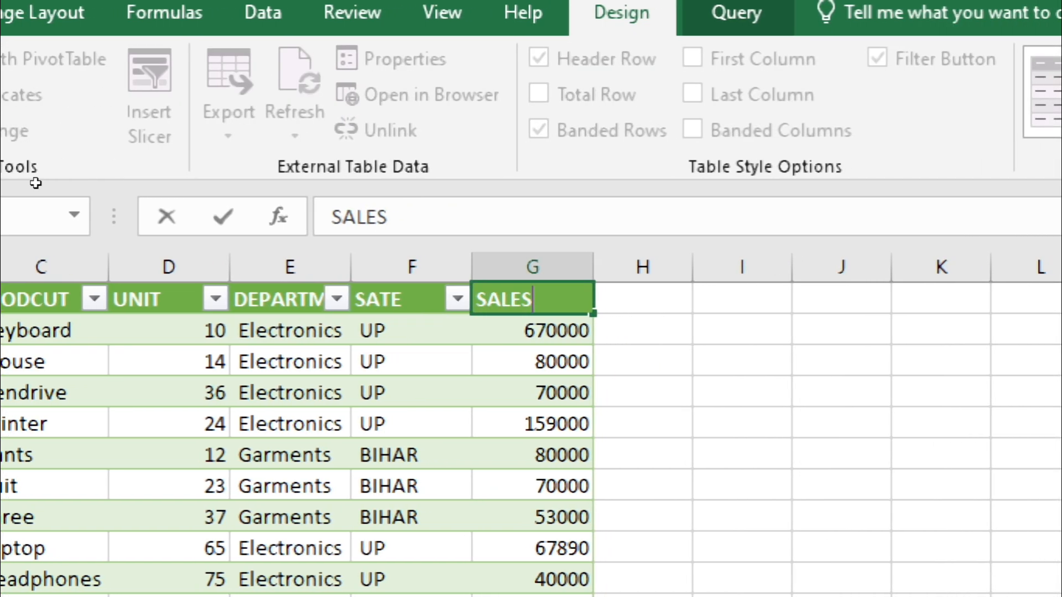
key(Tab)
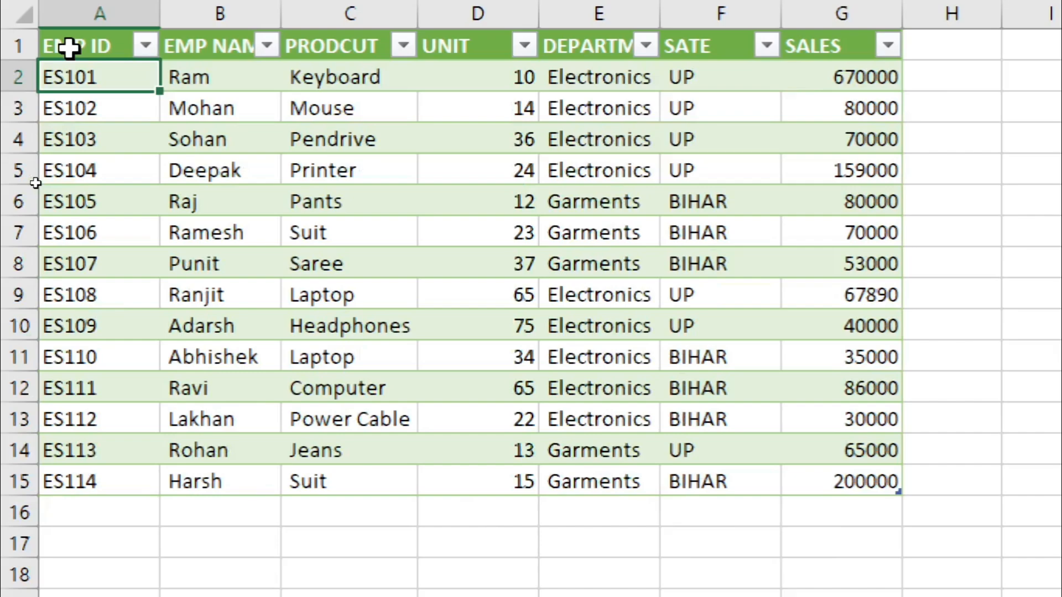
click(68, 48)
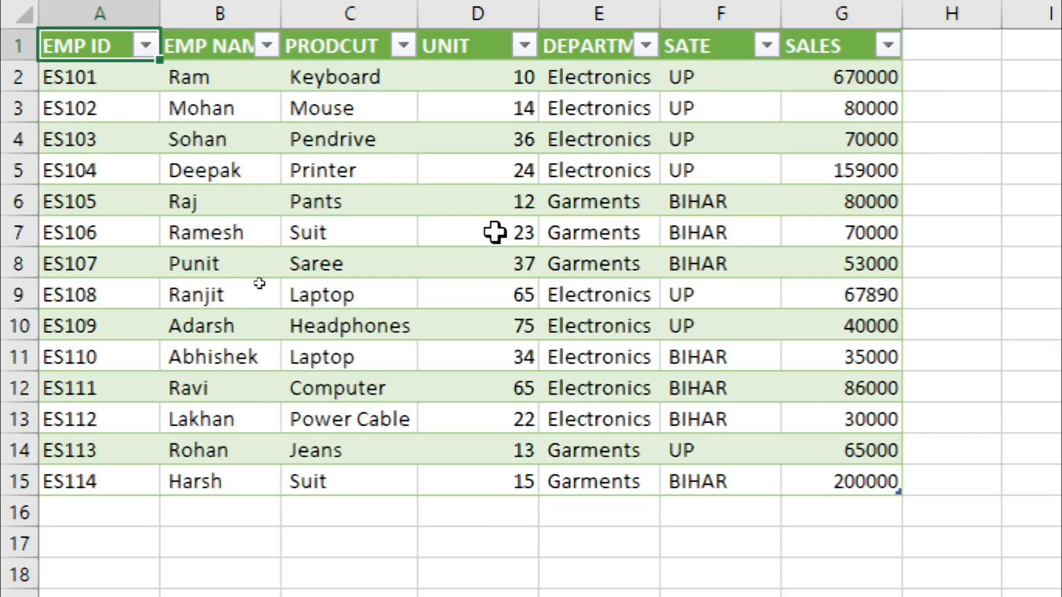
click(518, 252)
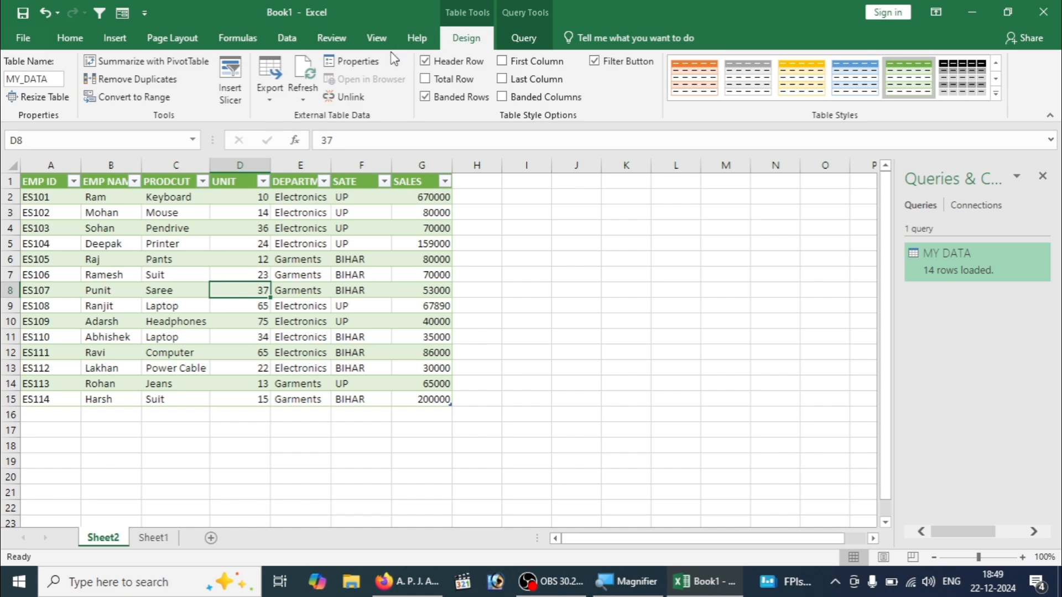
- Return to the data import commands and close the Queries & Connections pane beside the sheet
click(286, 37)
click(473, 259)
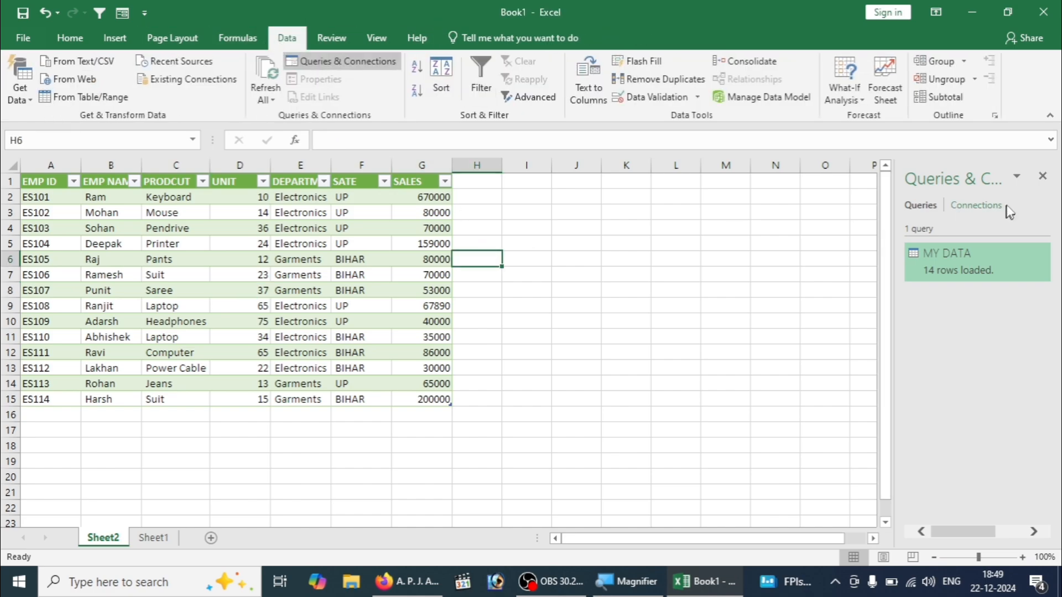
click(1042, 176)
click(715, 260)
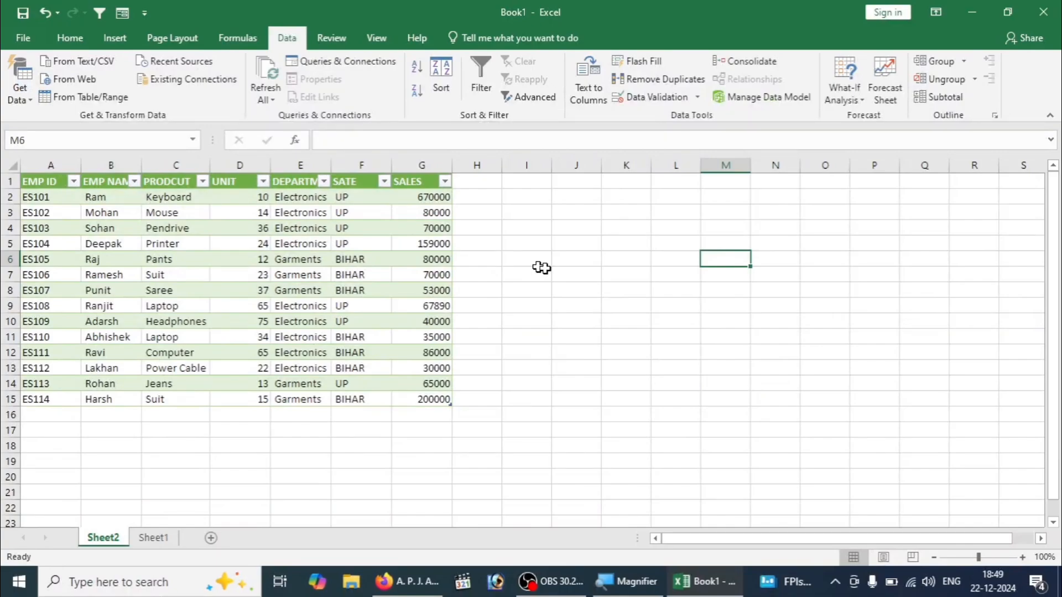
click(548, 270)
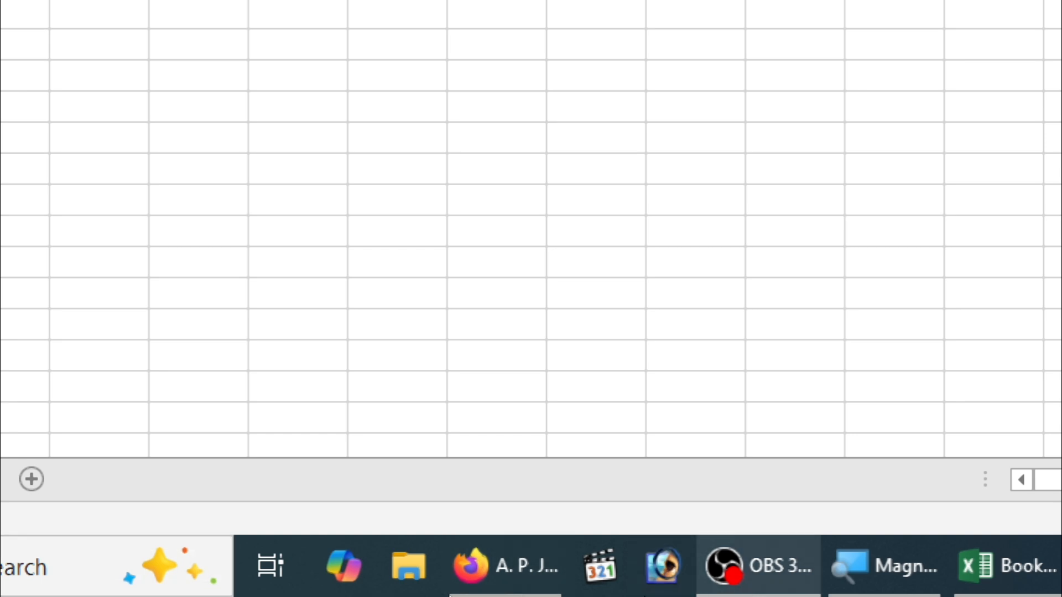
- Switch to Firefox and search the web for "narendra modi" in a new tab
click(526, 576)
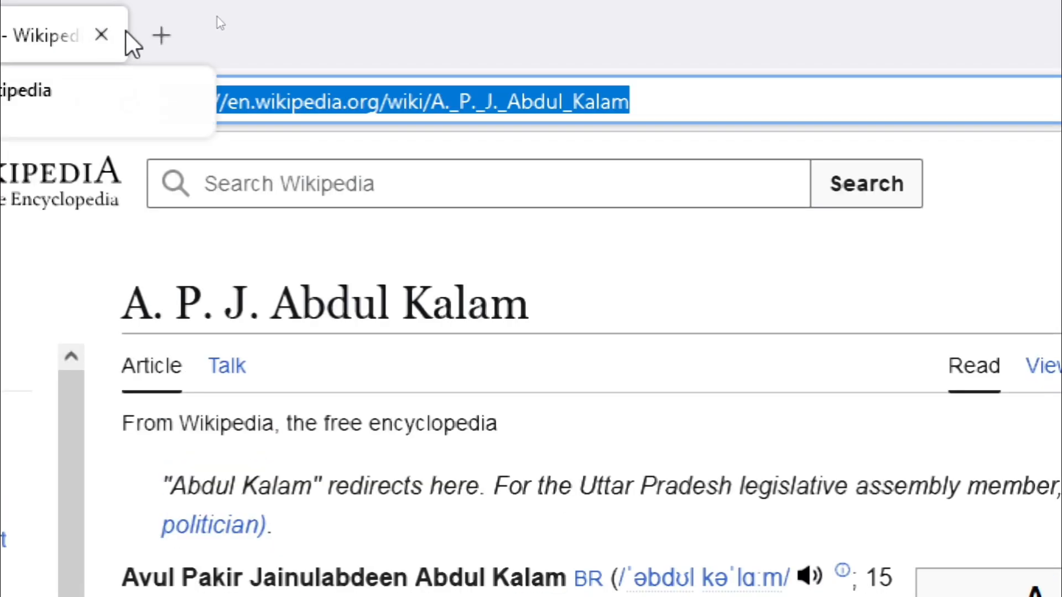
click(161, 35)
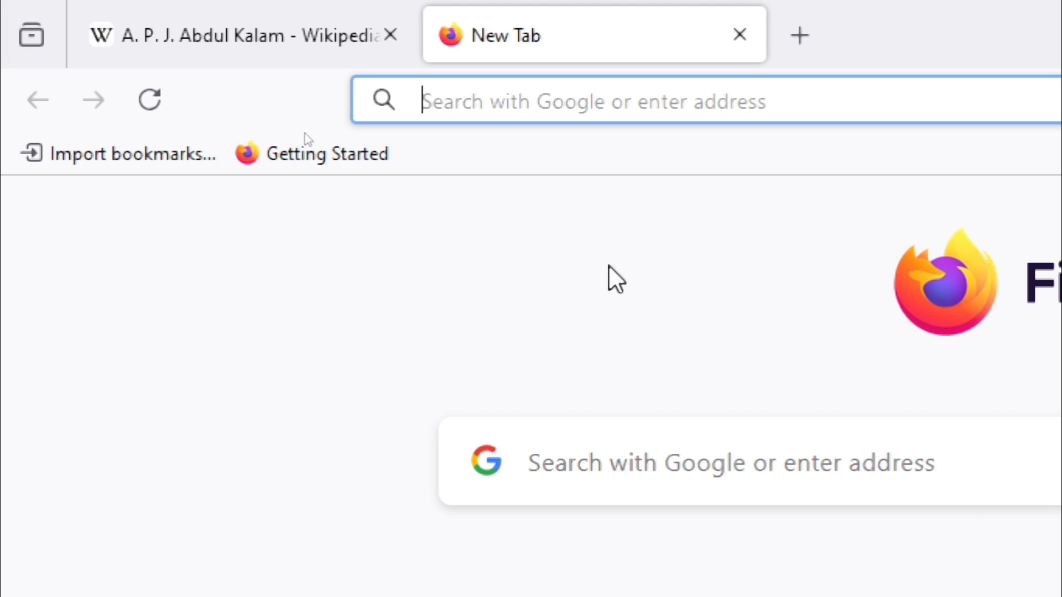
click(638, 463)
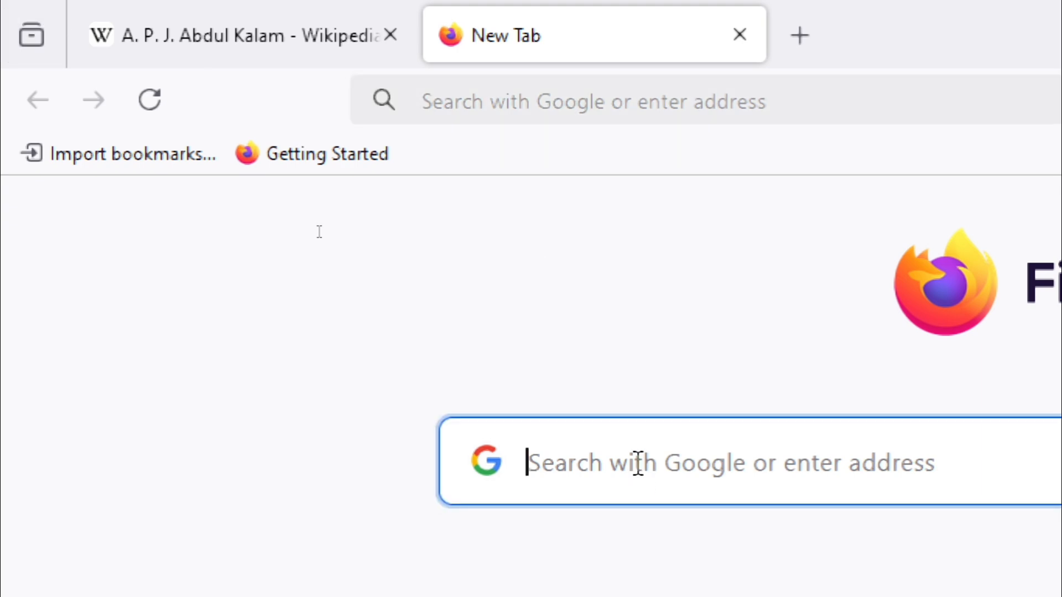
text(NARENDRA)
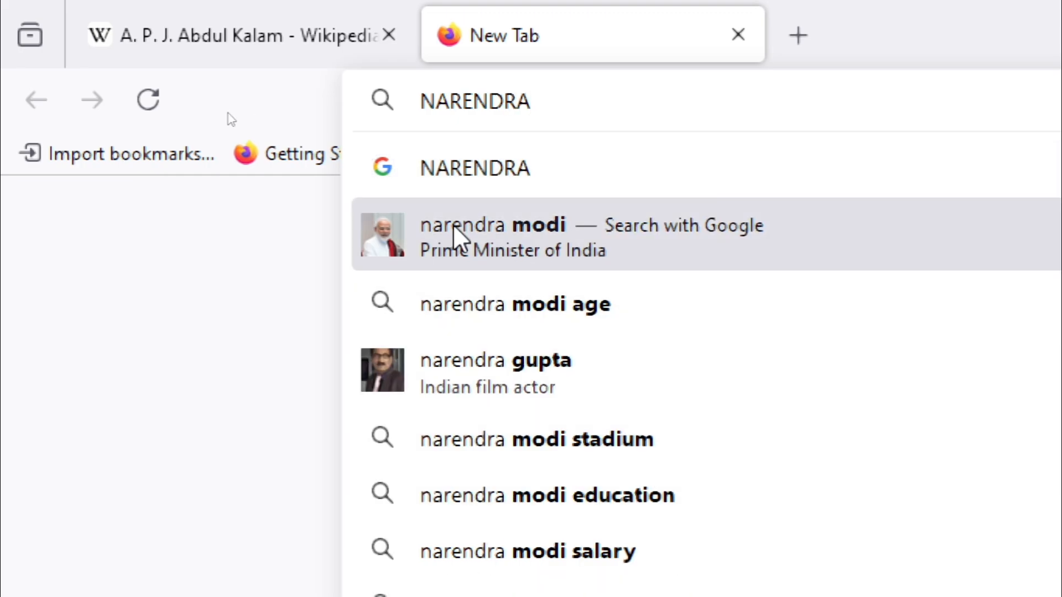
click(453, 224)
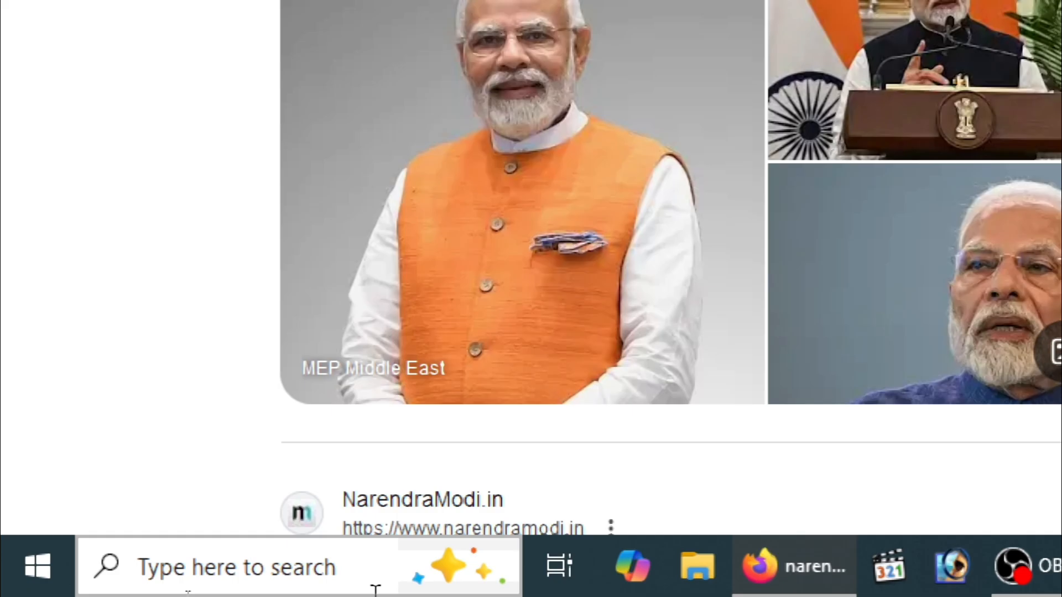
- Open the Wikipedia article on Narendra Modi from the search results and copy its web address
scroll(1050, 357, down, 2)
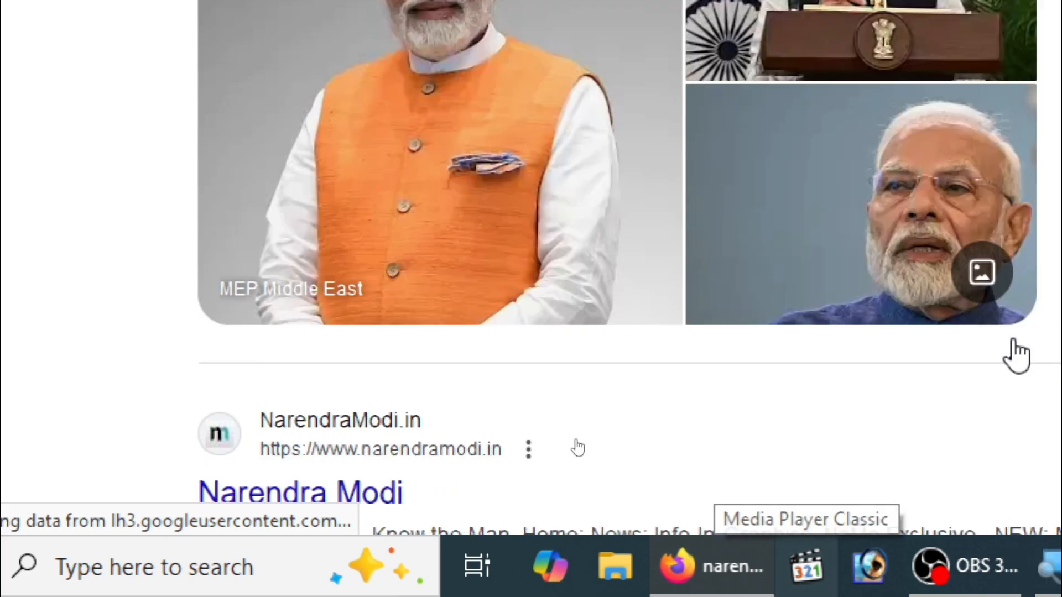
scroll(1012, 342, down, 5)
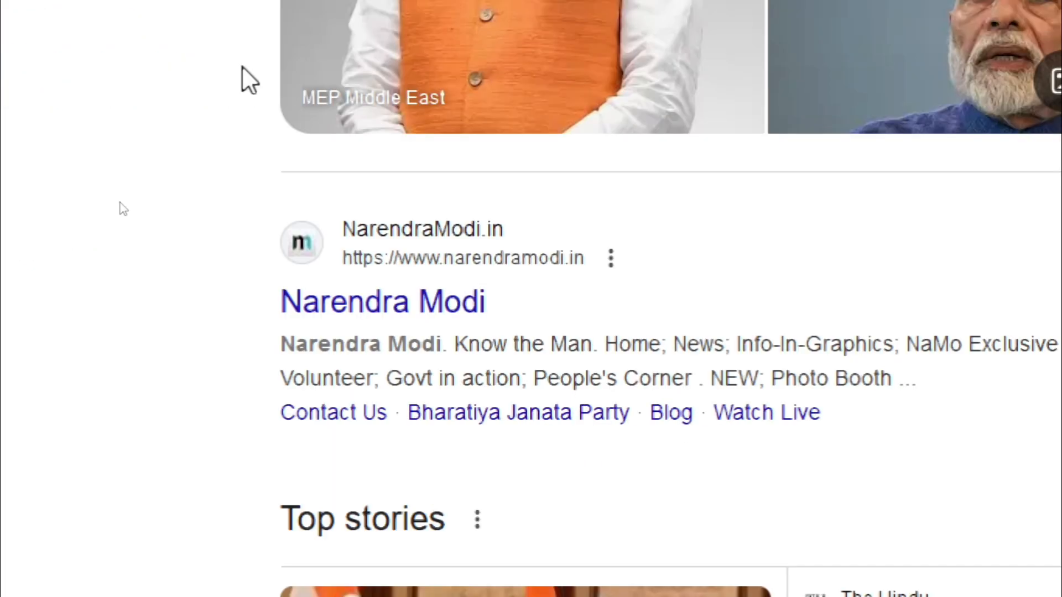
click(327, 241)
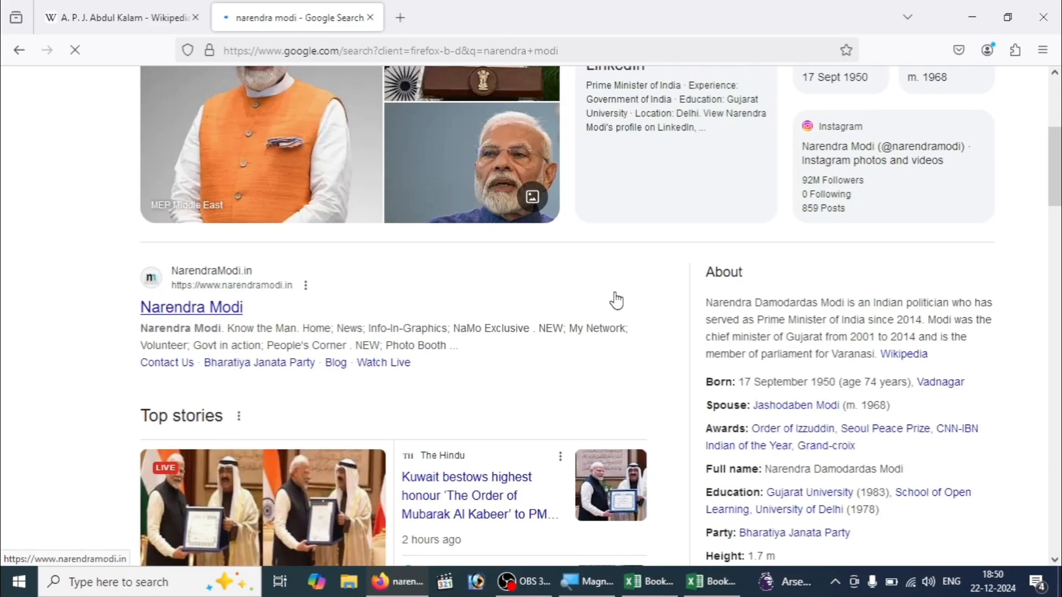
scroll(617, 301, down, 1)
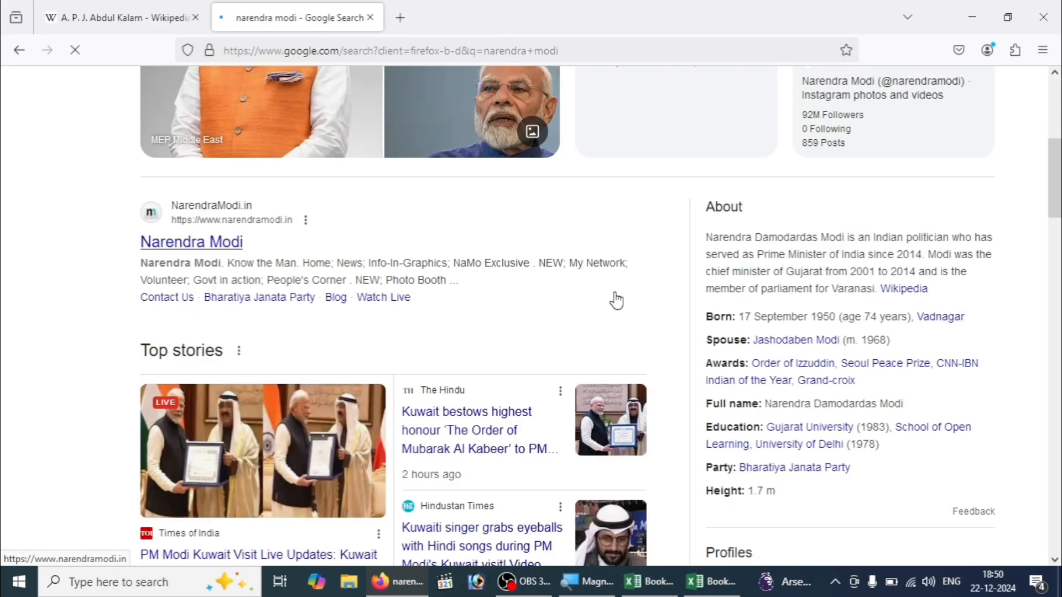
scroll(617, 302, down, 2)
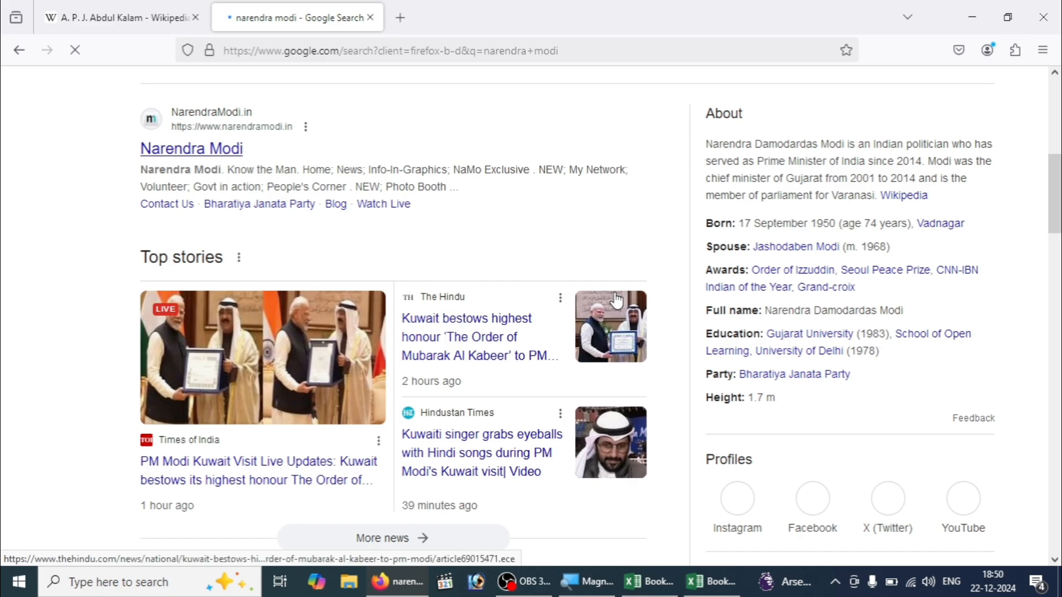
scroll(616, 301, down, 2)
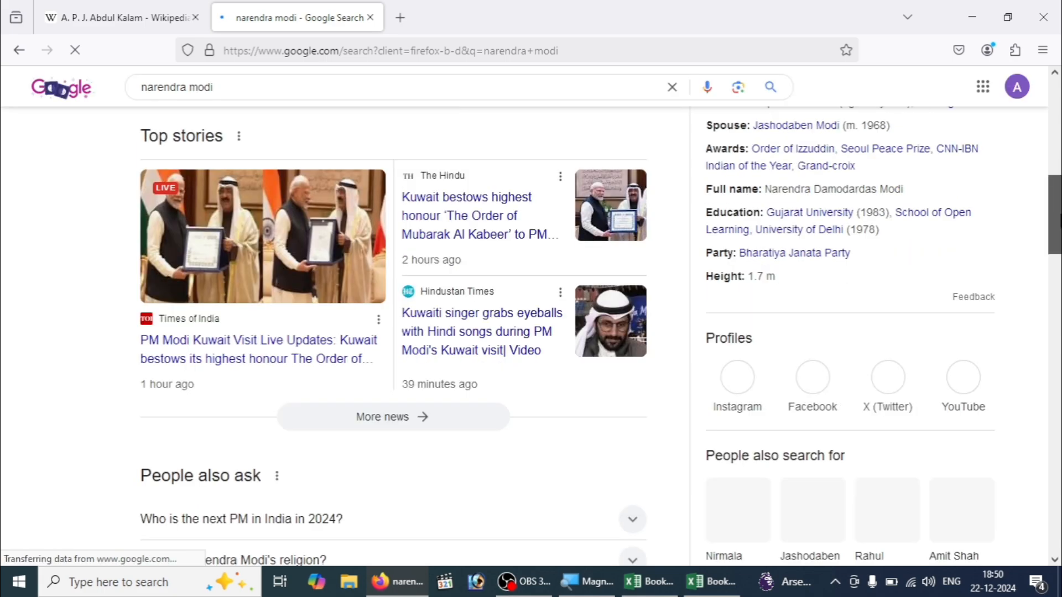
drag(1058, 221, 1058, 281)
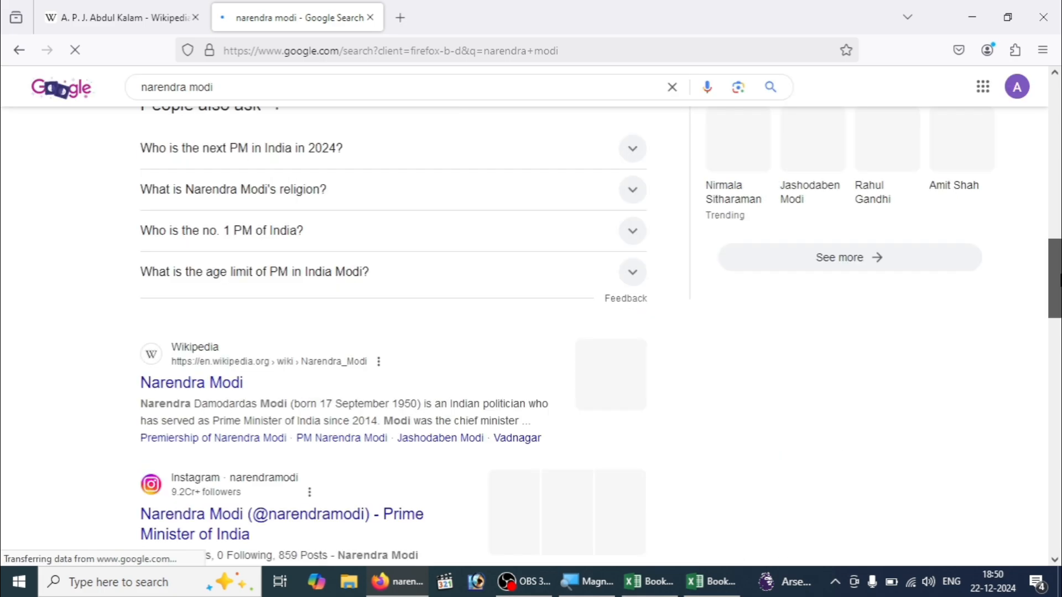
scroll(176, 264, down, 2)
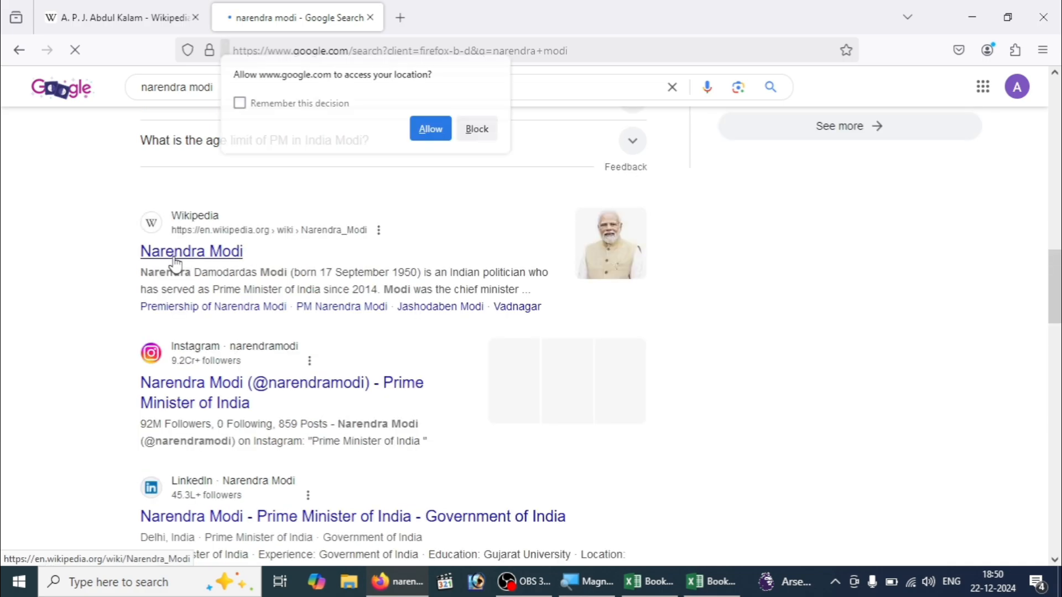
click(176, 259)
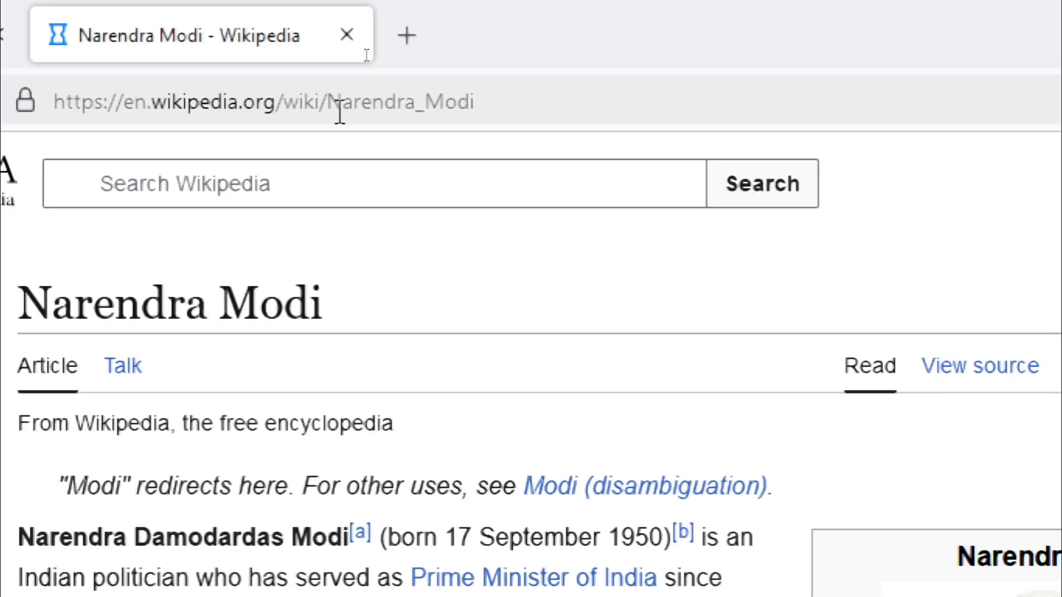
click(334, 107)
key(ctrl+c)
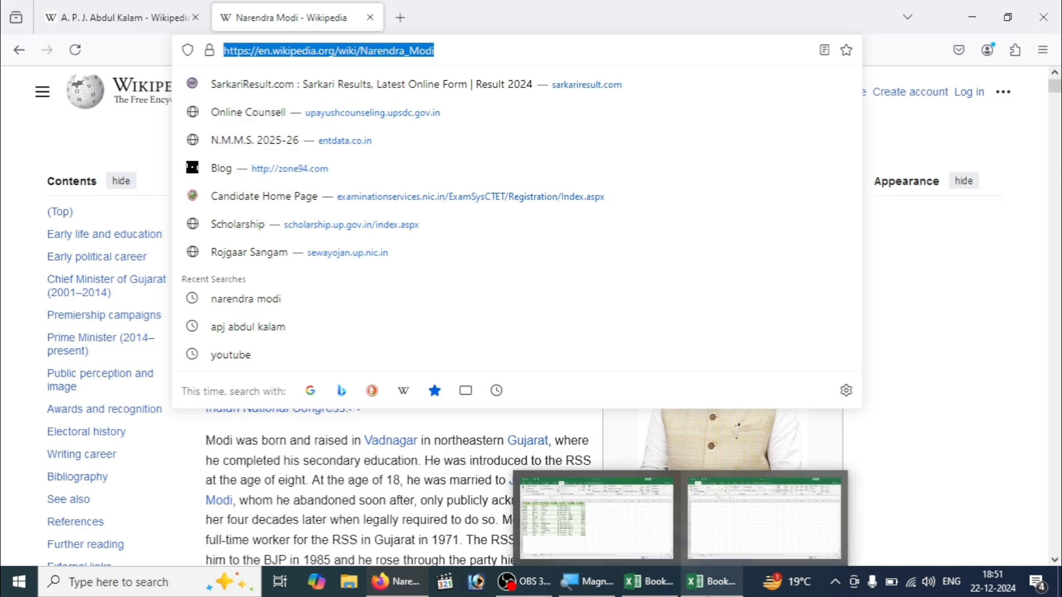
click(711, 581)
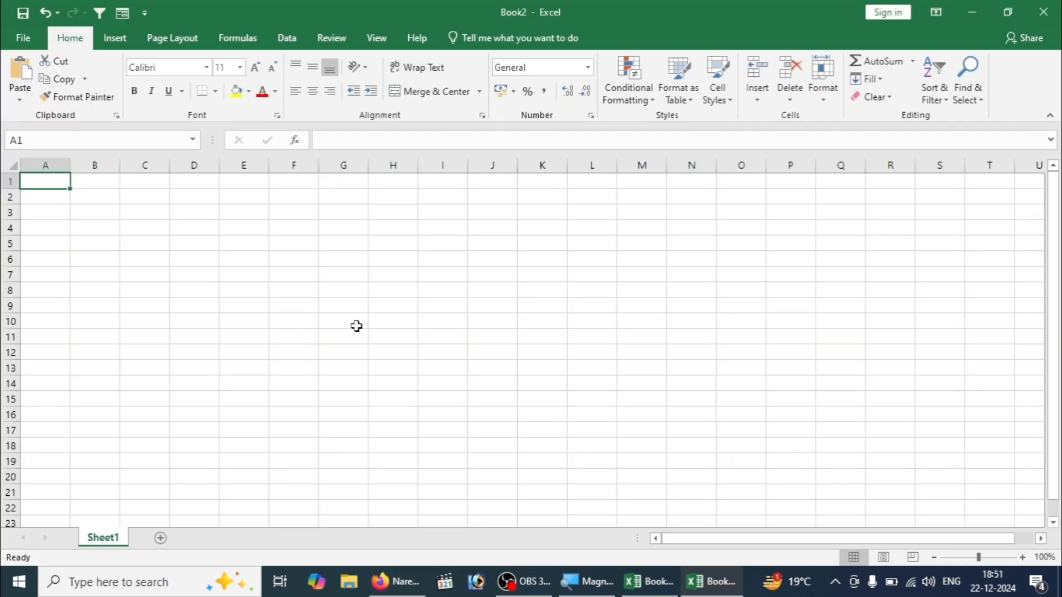
click(356, 327)
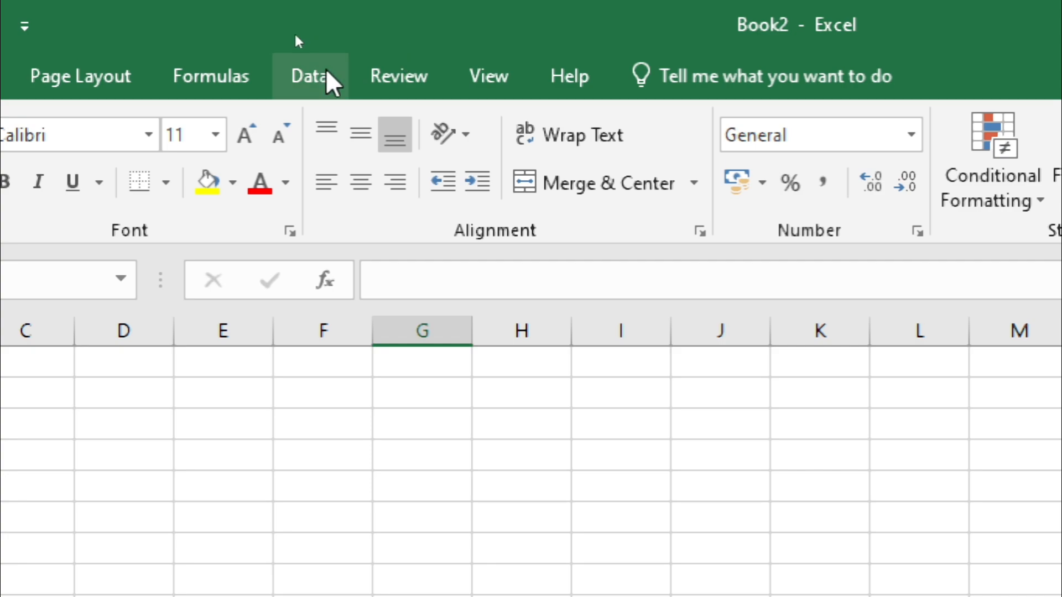
click(311, 76)
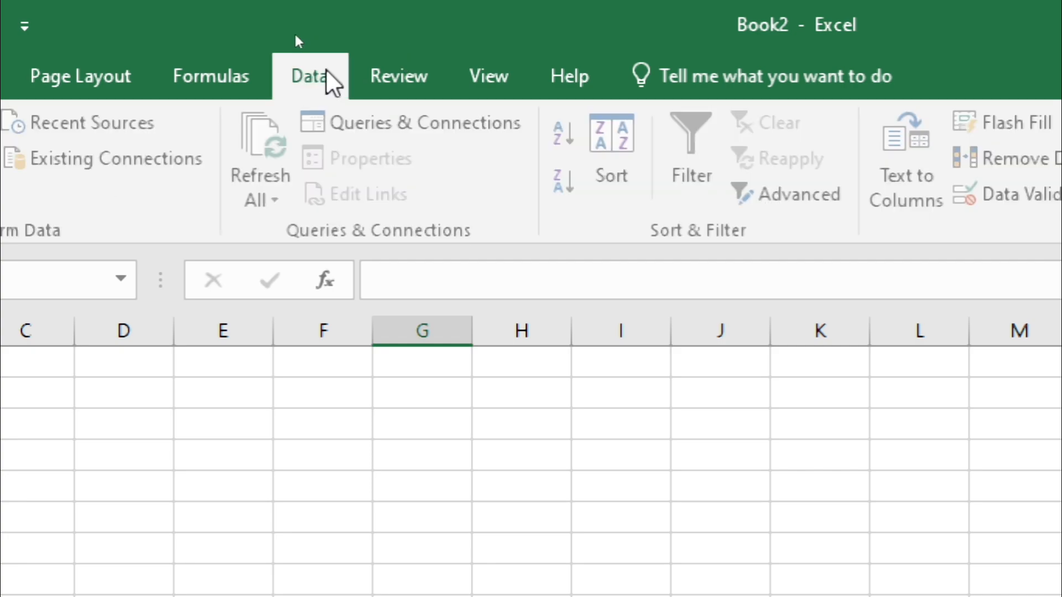
click(116, 142)
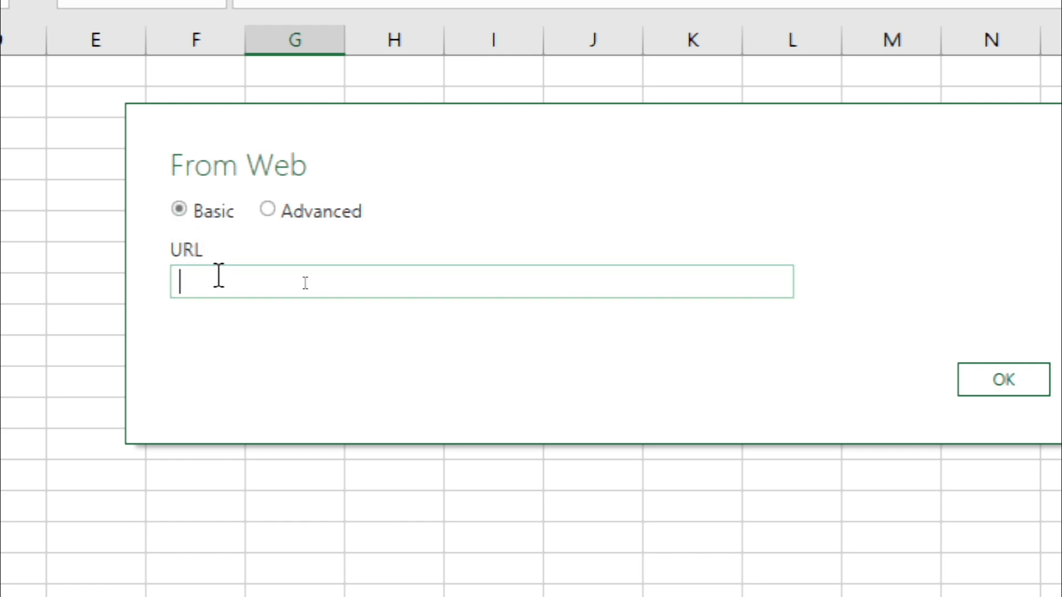
key(ctrl+v)
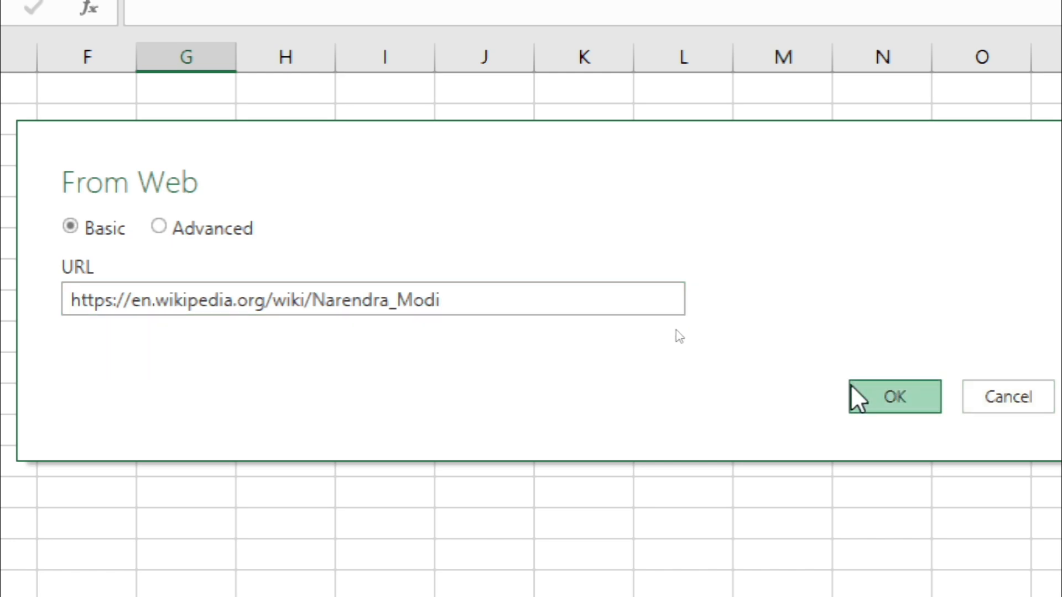
click(855, 394)
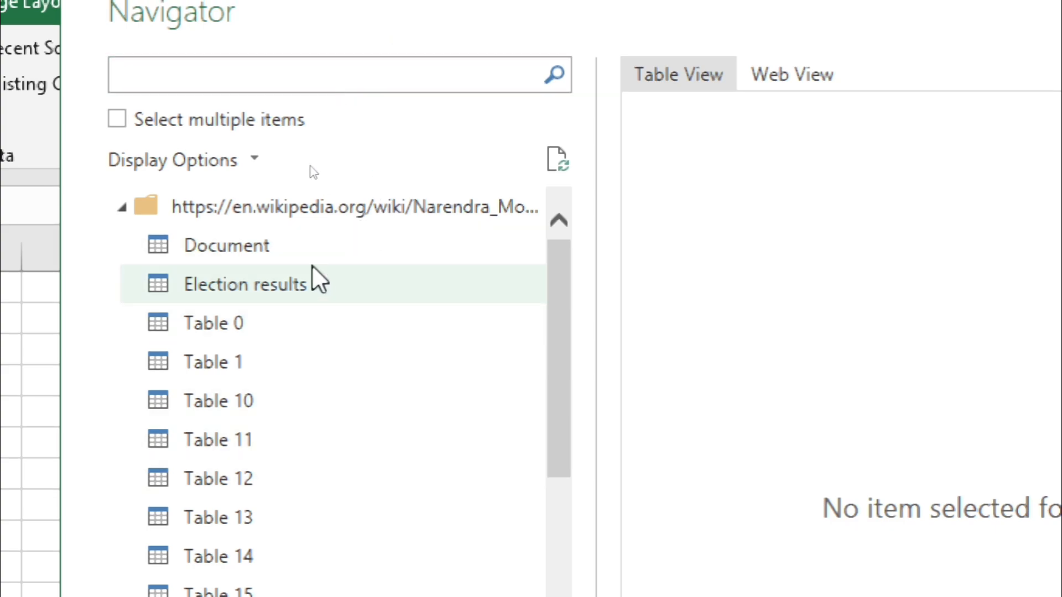
- Preview the Document item, then select the Election results table and load it into the workbook
click(279, 249)
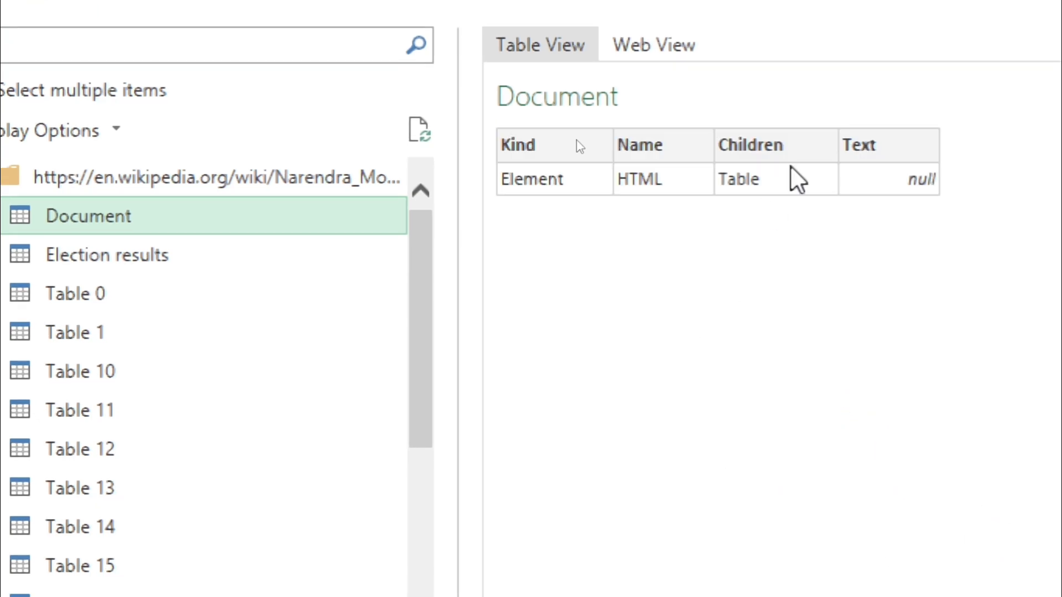
click(252, 265)
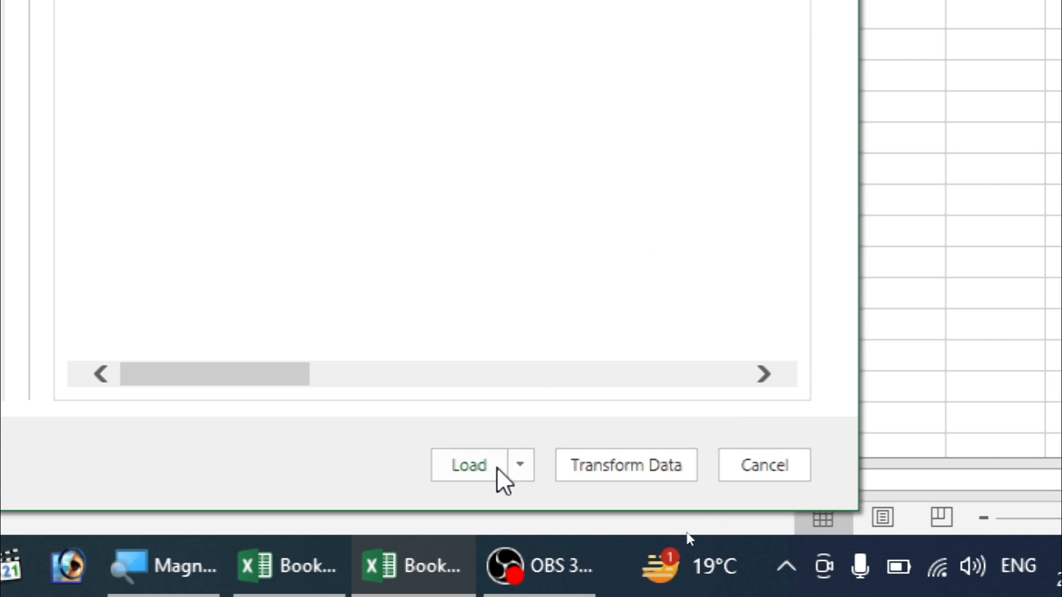
click(480, 470)
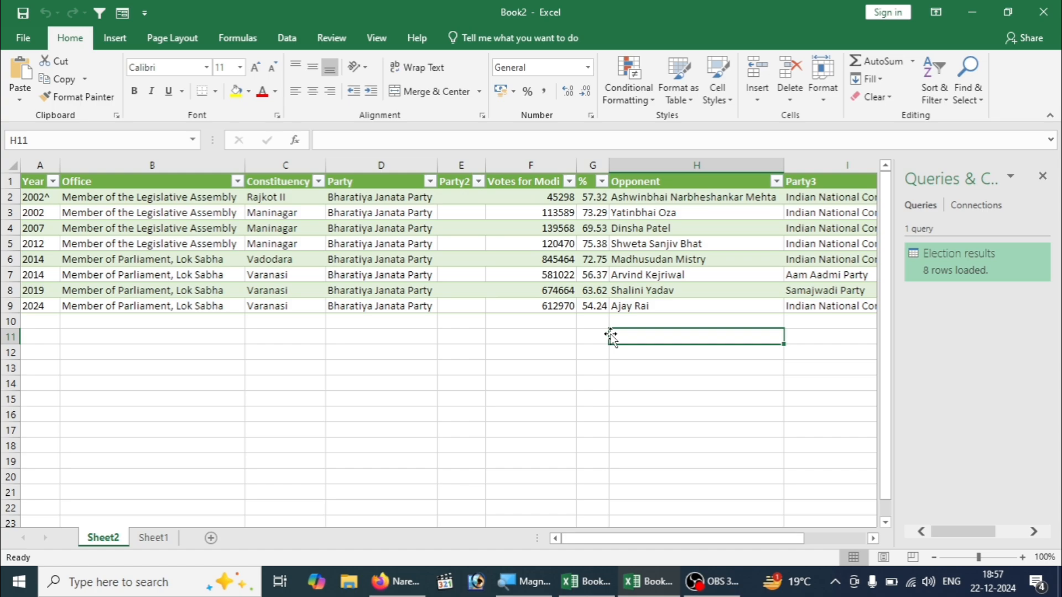
- Look across row 7 of the loaded election results table, past its last column and back to the Year column
click(530, 276)
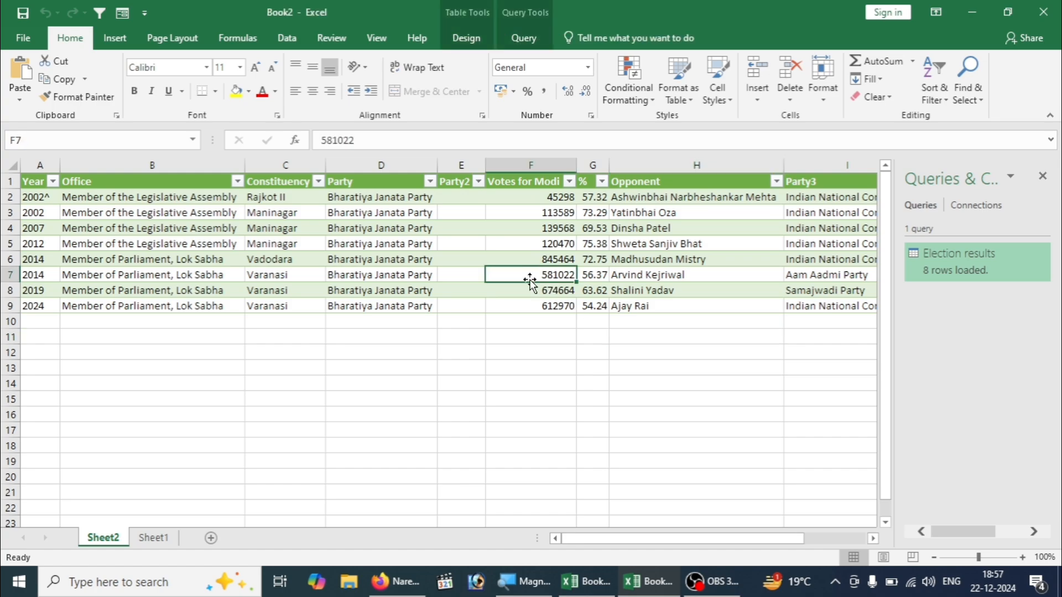
key(Right)
key(Right)
key(Right)
key(Right)
key(Right)
key(Right)
key(Right)
key(Right)
key(Right)
key(Right)
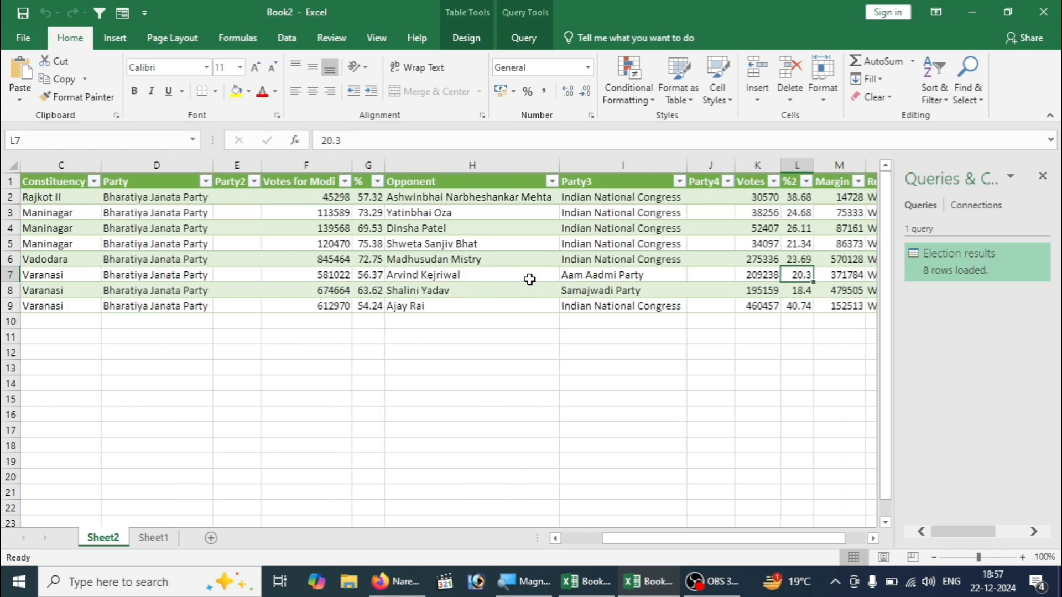
key(Right)
key(Right)
key(Left)
key(Left)
key(Left)
key(Left)
key(Left)
key(Left)
key(Left)
key(Left)
key(Left)
key(Left)
key(Left)
key(Left)
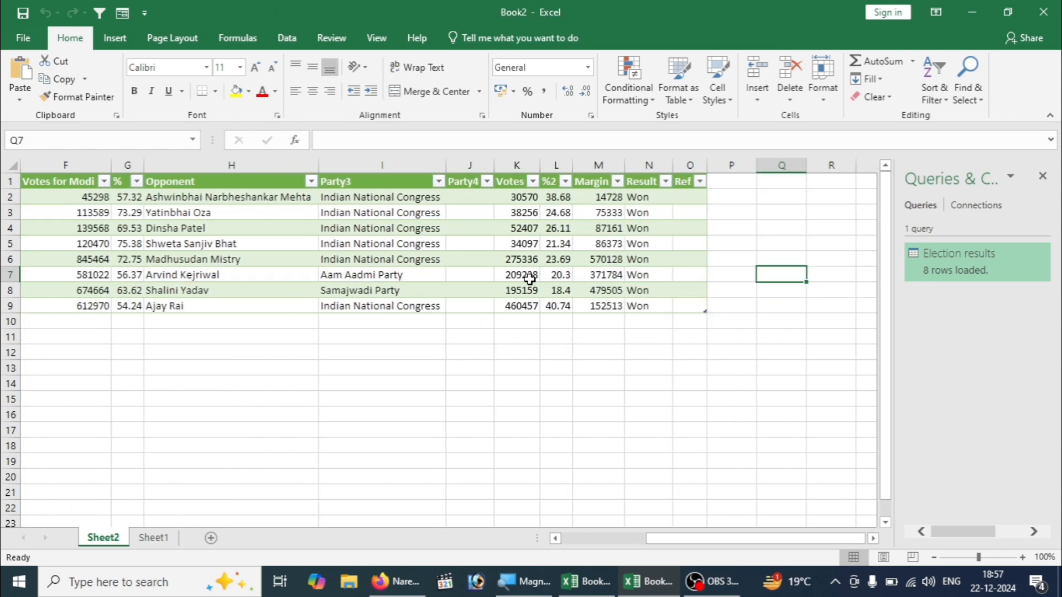
key(Left)
key(Left)
key(Left)
key(Left)
key(Left)
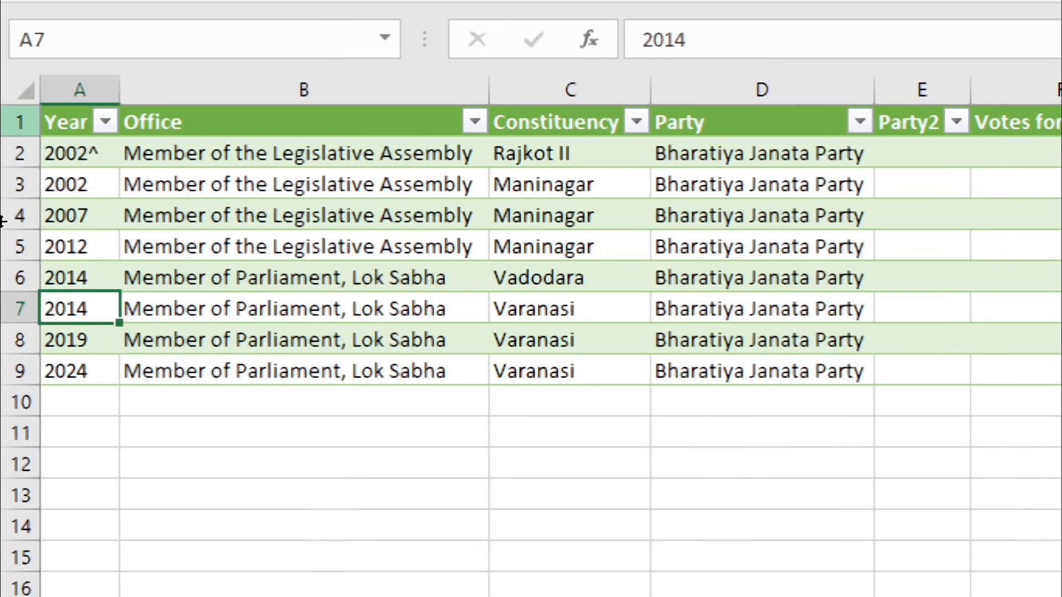
- Examine the Constituency and Party entries of the election results, and the remaining columns along row 6 through Ref
click(453, 173)
click(654, 193)
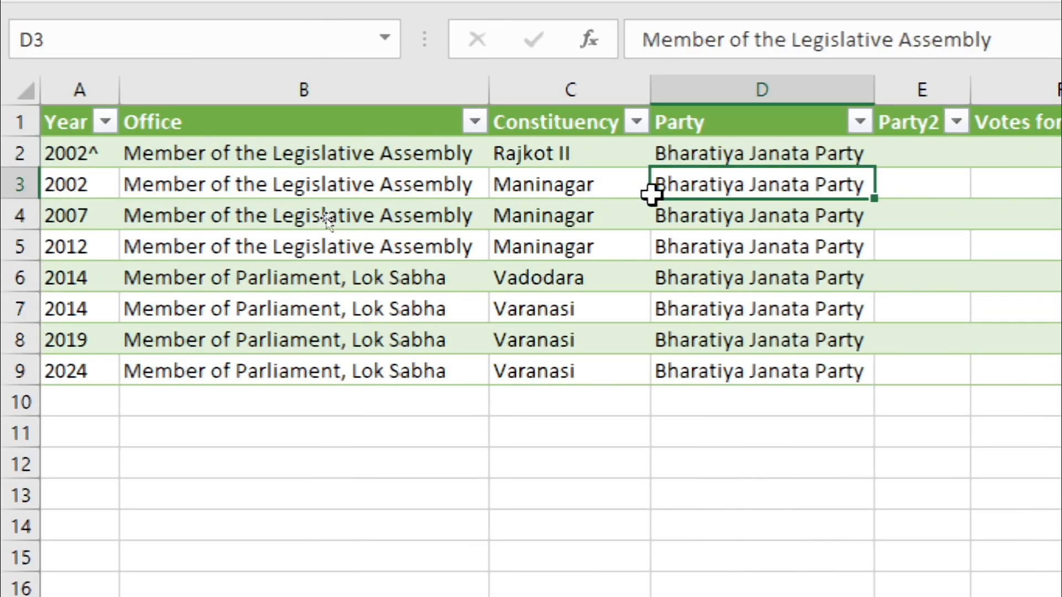
click(559, 153)
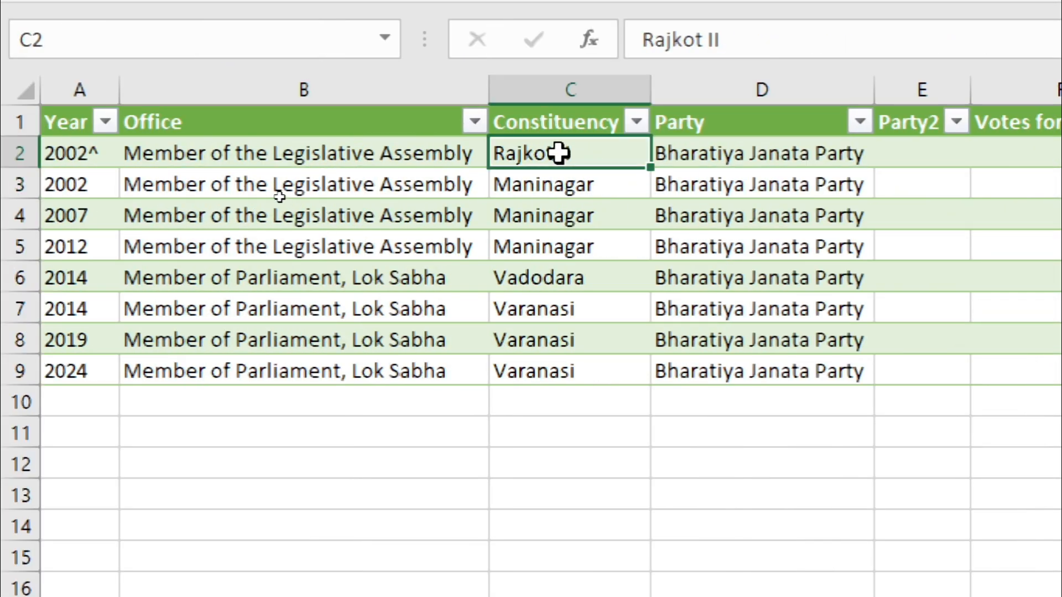
click(741, 156)
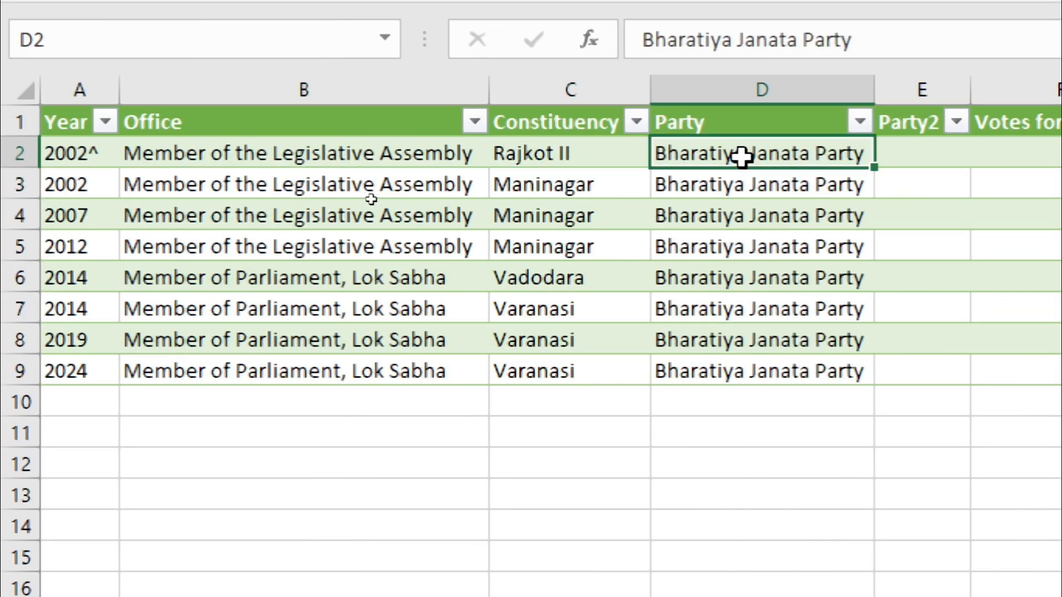
click(767, 174)
click(756, 405)
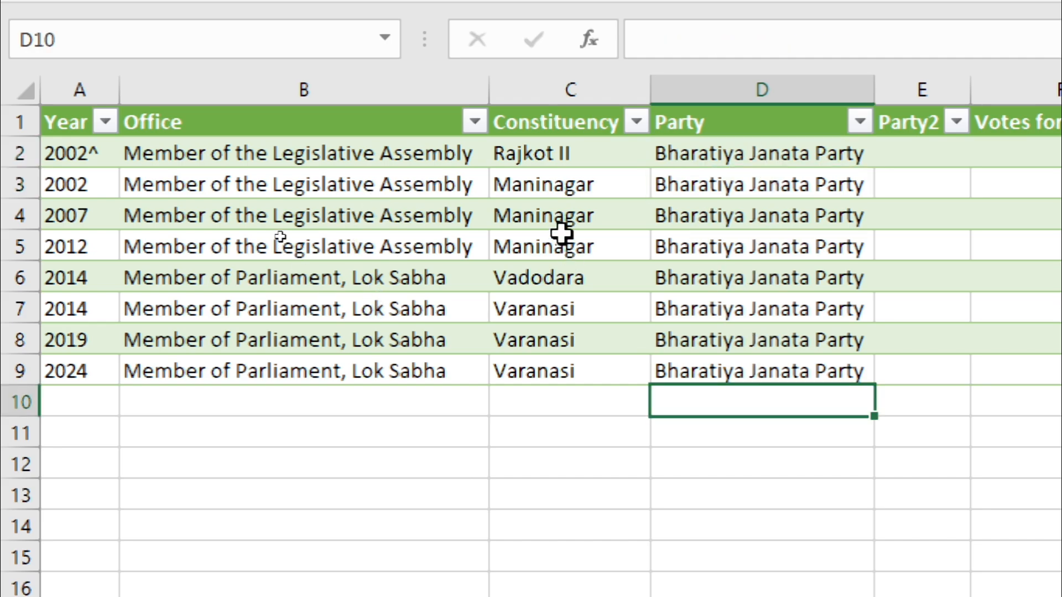
click(539, 286)
key(Right)
key(Right)
key(Right)
key(Right)
key(Right)
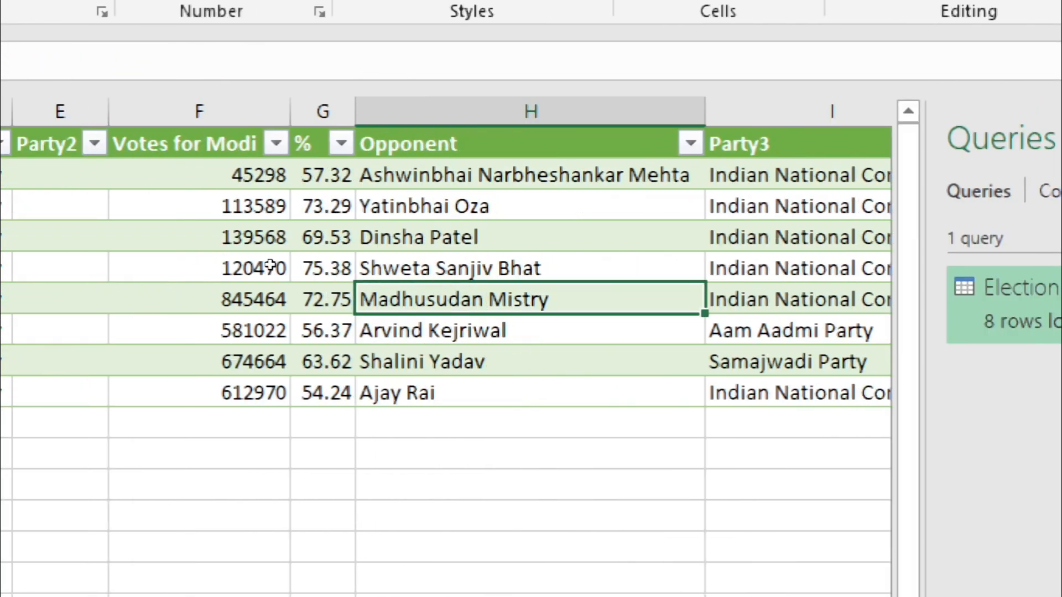
key(Right)
key(Right)
key(Right)
key(Right)
key(Right)
key(Right)
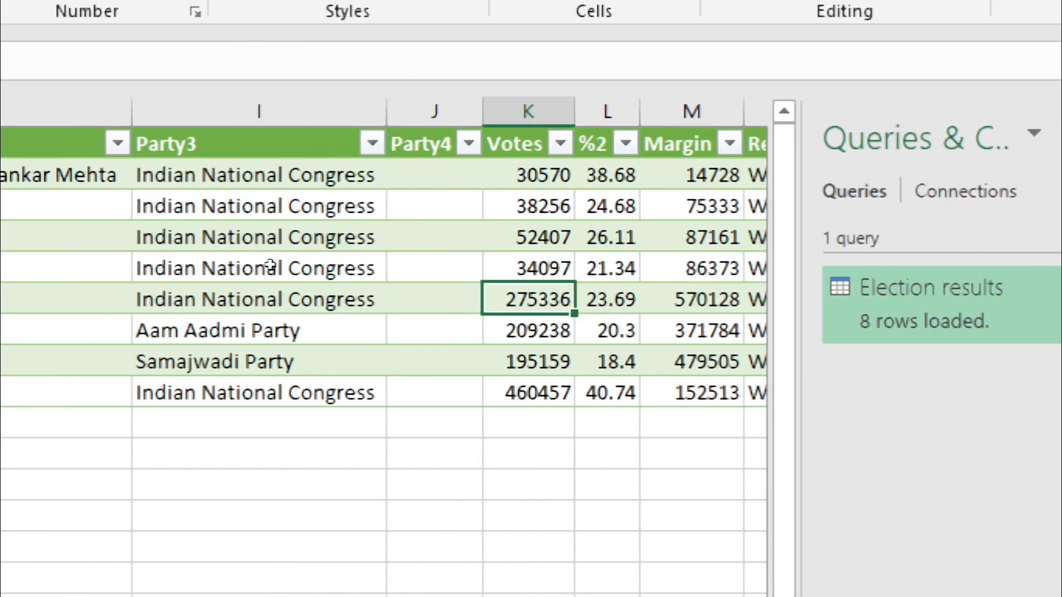
key(Right)
key(Right)
key(Right)
key(Right)
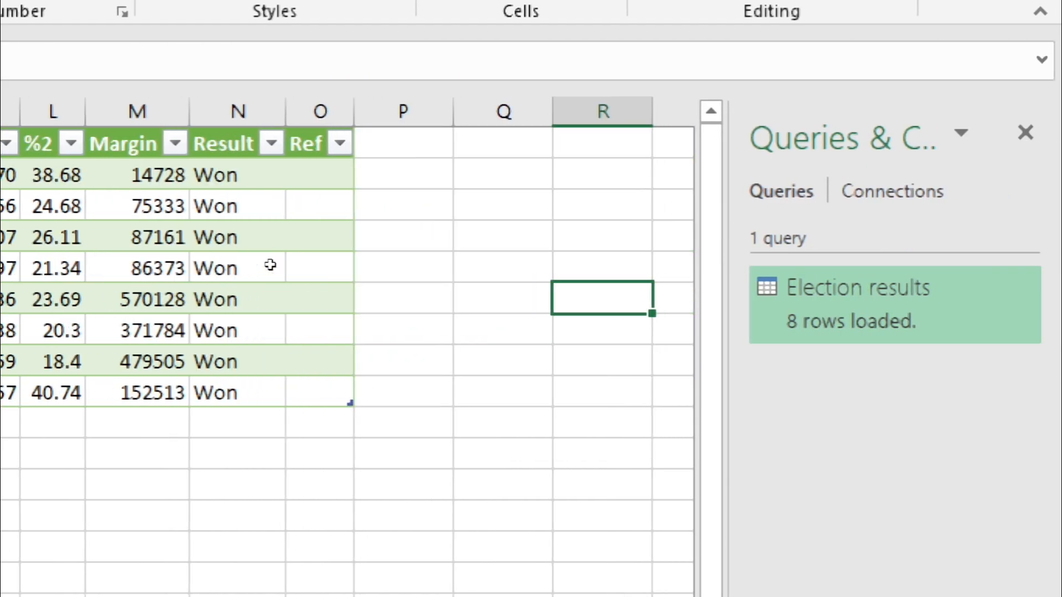
- Look back across the election results columns from beyond Ref and return to the Year header in cell A1
key(Left)
key(Left)
key(Left)
key(Left)
key(Left)
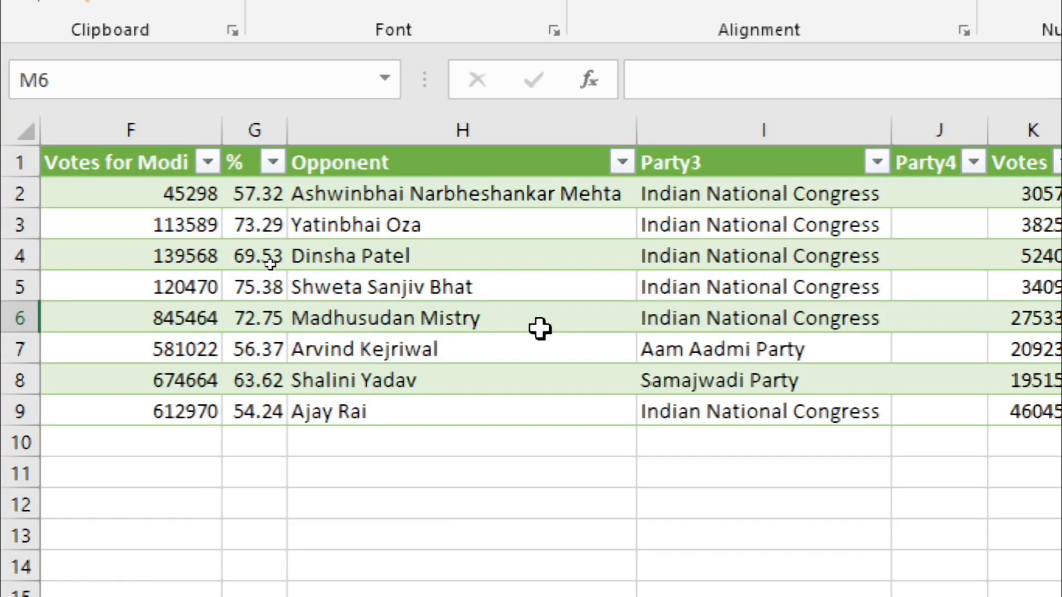
key(ctrl+Home)
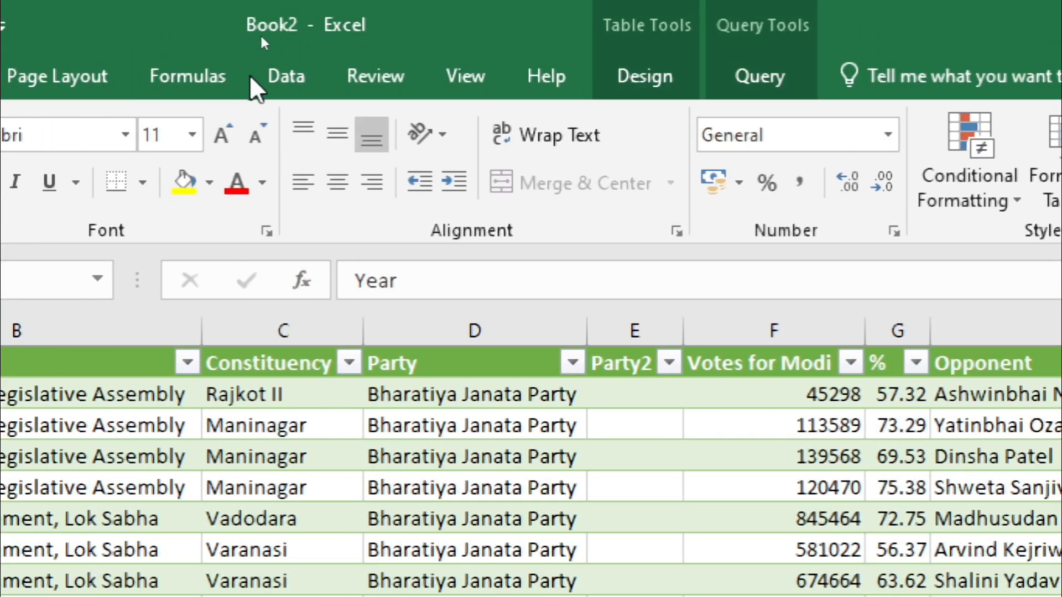
- Examine the data tools and the query commands available for a cell inside the election results table
click(294, 84)
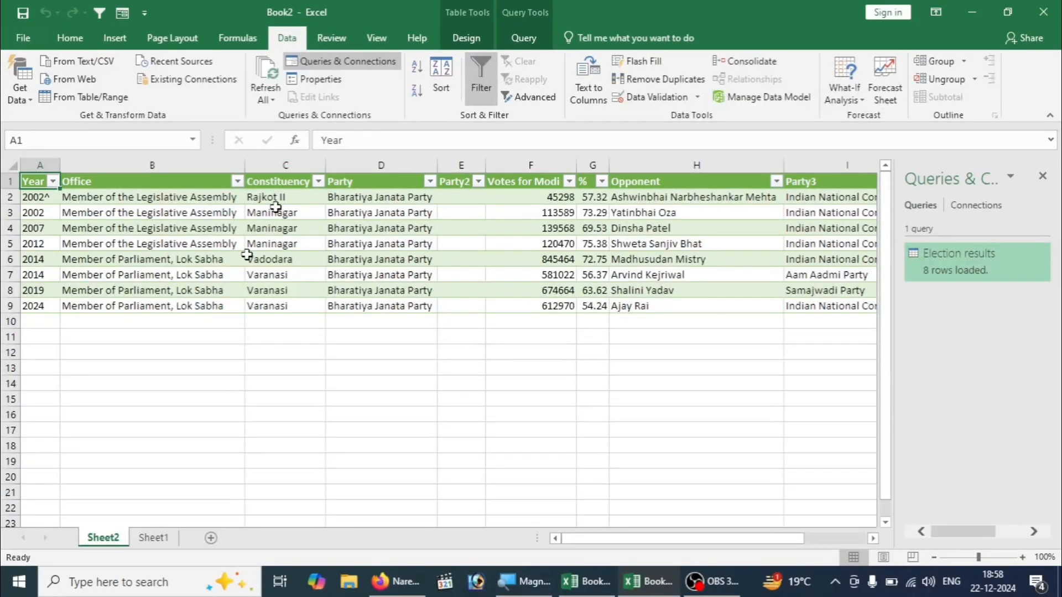
click(198, 518)
click(335, 277)
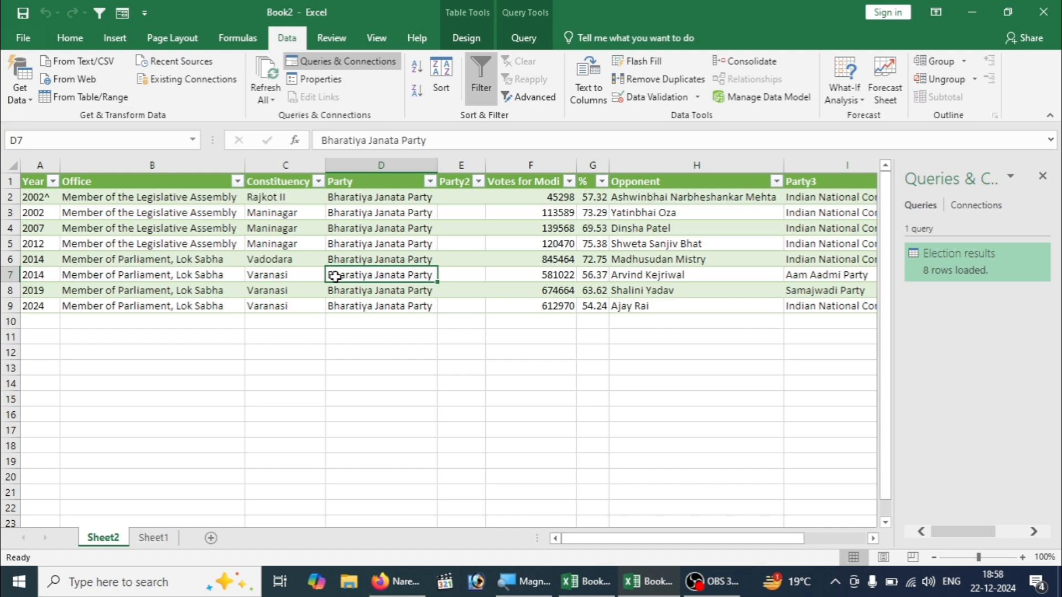
click(526, 38)
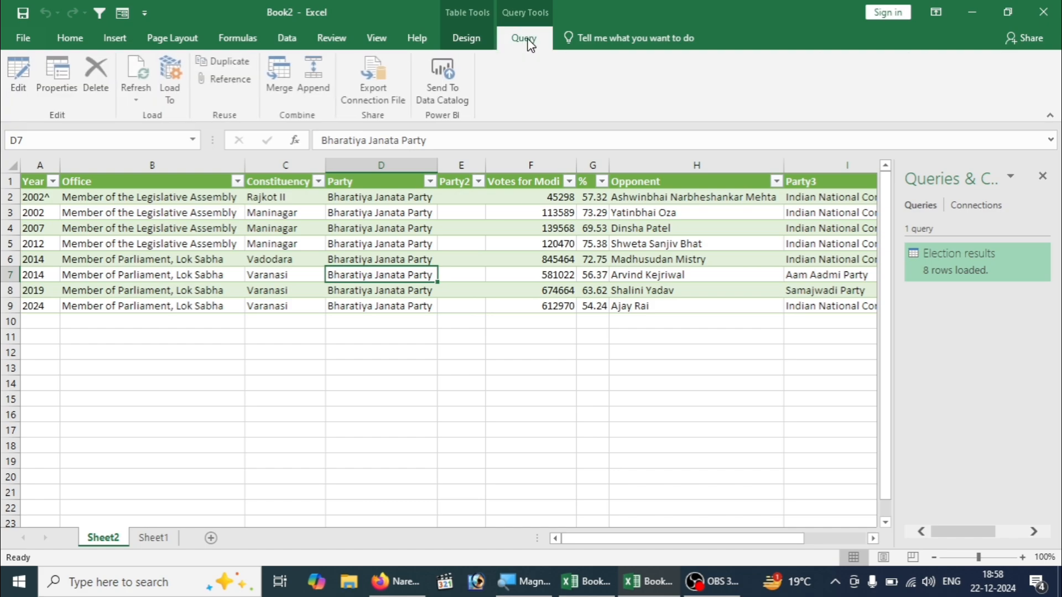
click(275, 245)
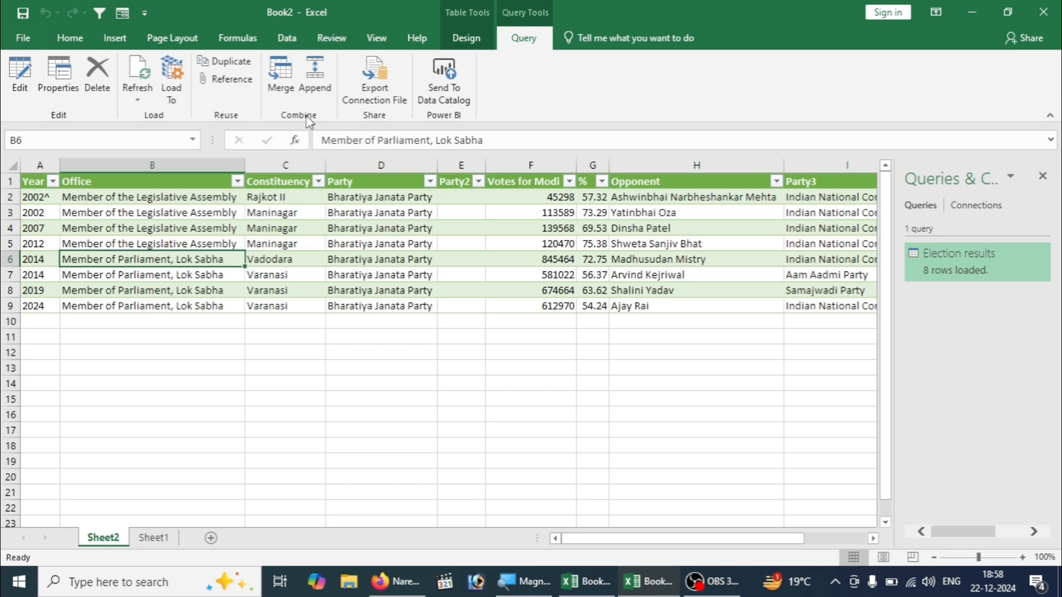
- View the workbook's connections for the Election results query and return to the list of queries
click(297, 43)
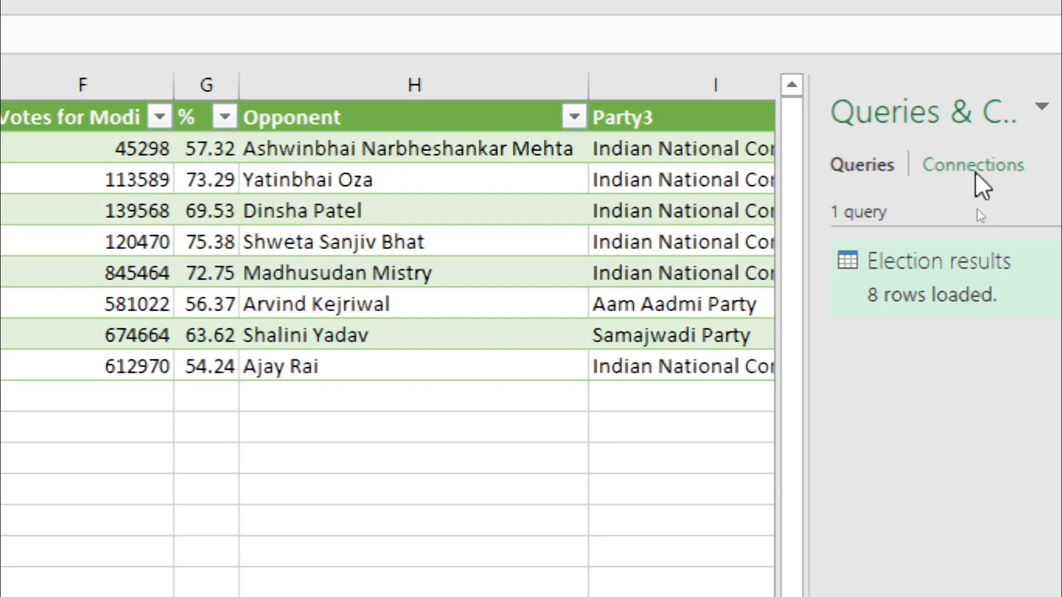
click(974, 172)
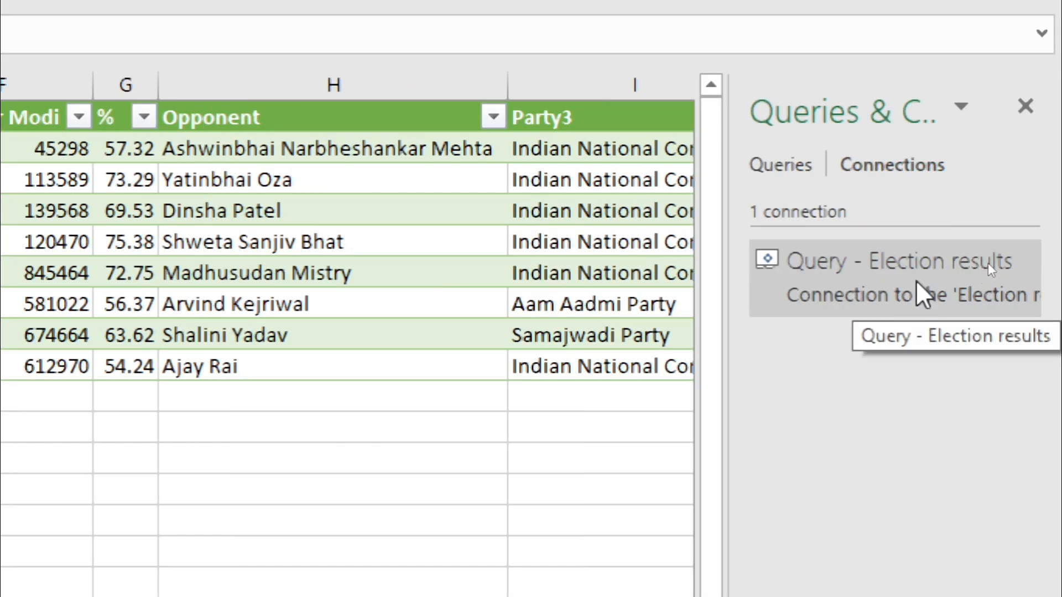
click(770, 166)
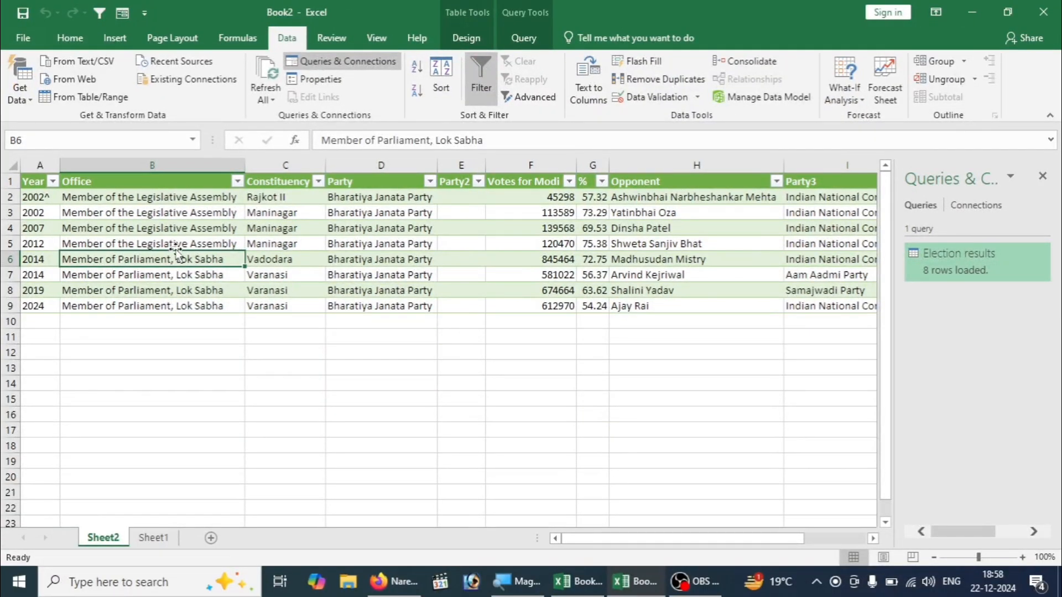
- Open the whole election results table in the Power Query Editor as a table-based query and remove its Party2 column
key(ctrl+a)
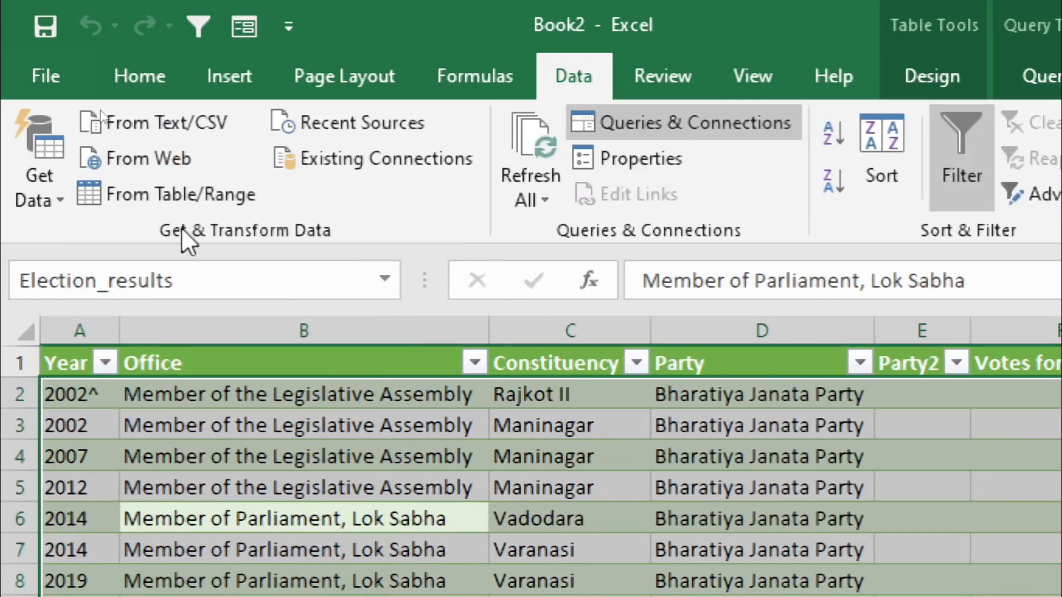
click(192, 200)
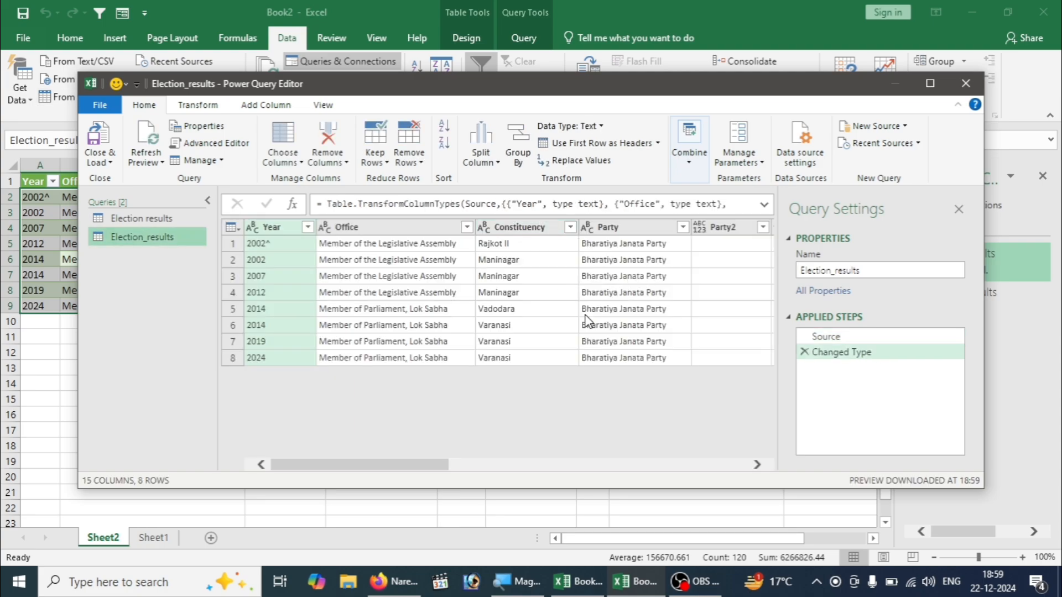
drag(419, 470, 550, 465)
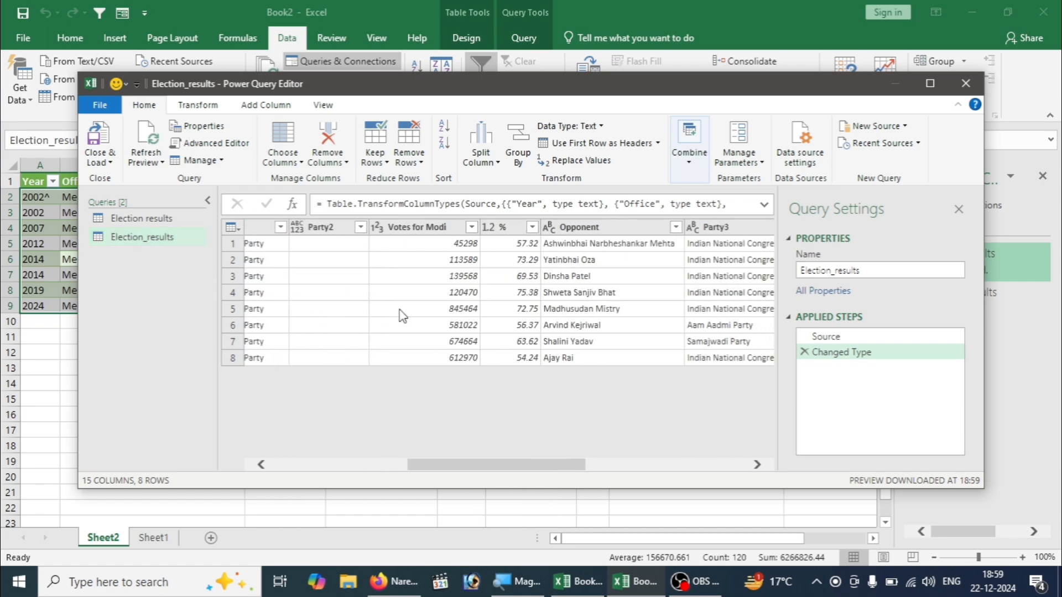
click(327, 228)
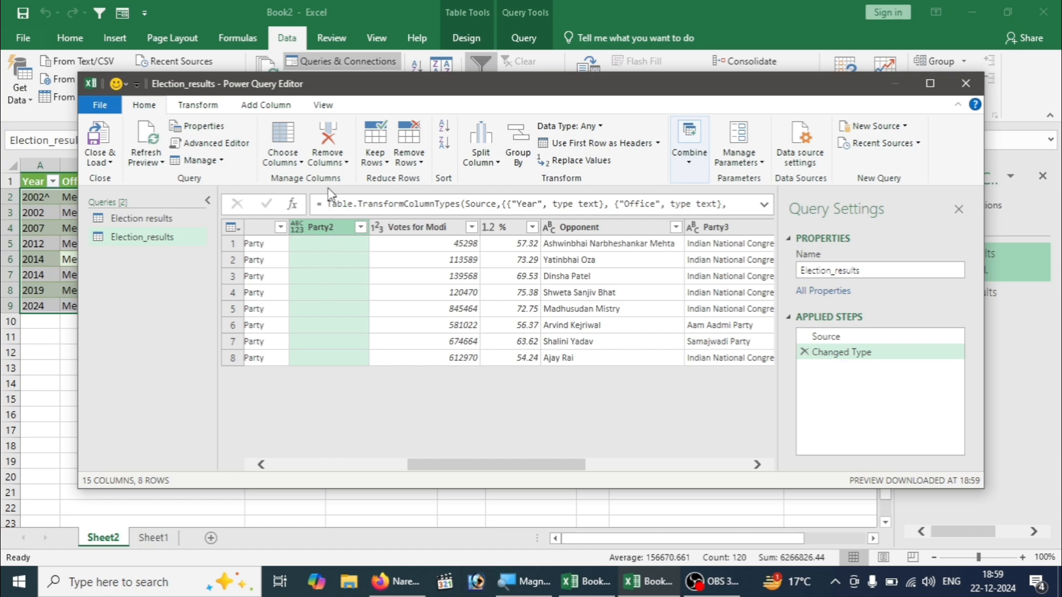
click(330, 137)
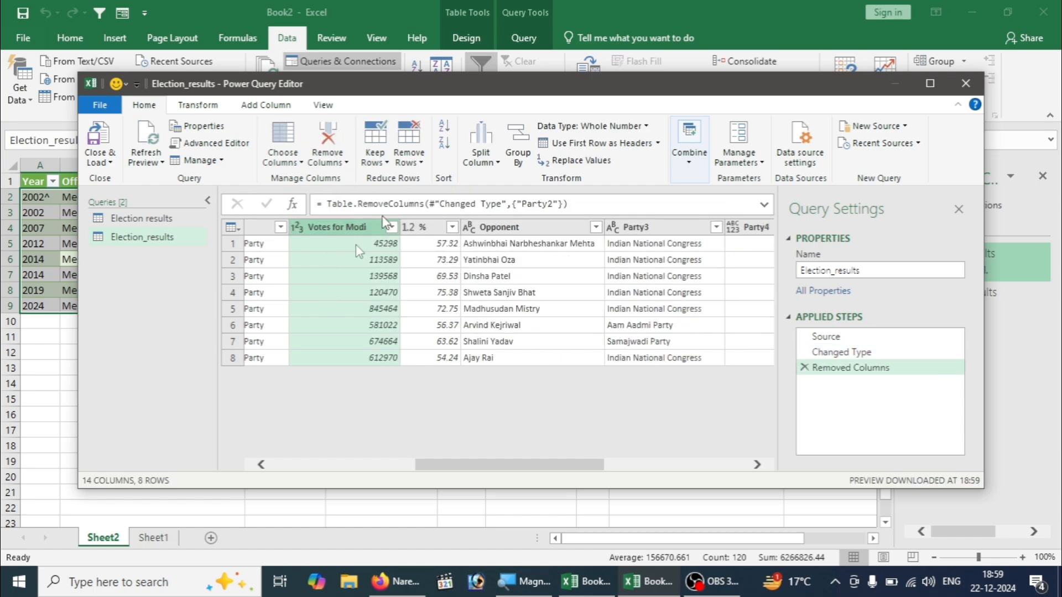
- Remove the Party4 and Ref columns from the Election_results query and close the editor, keeping the changes
drag(520, 465, 653, 482)
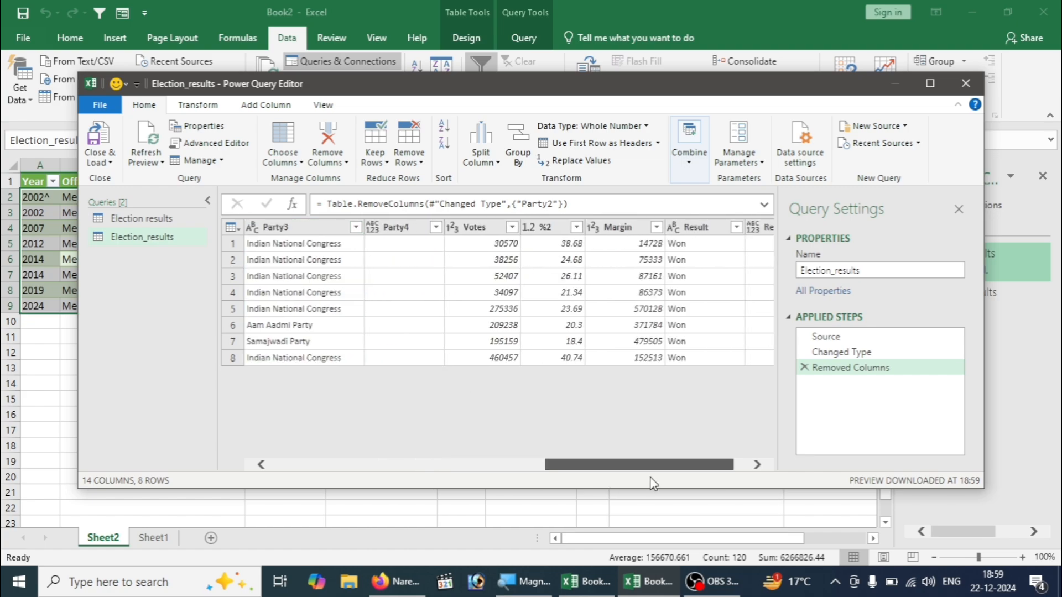
click(404, 231)
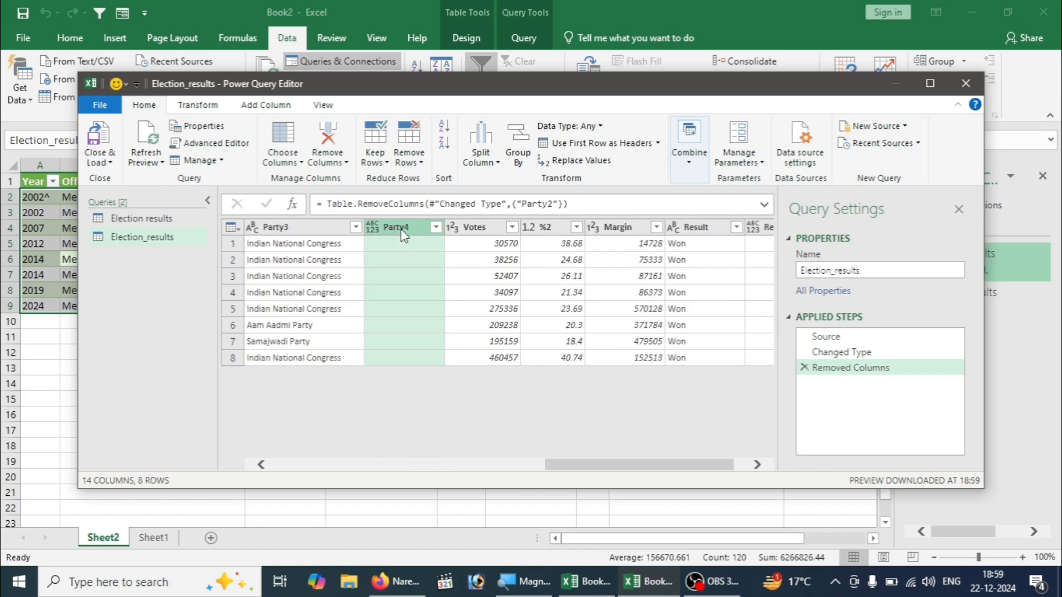
click(343, 152)
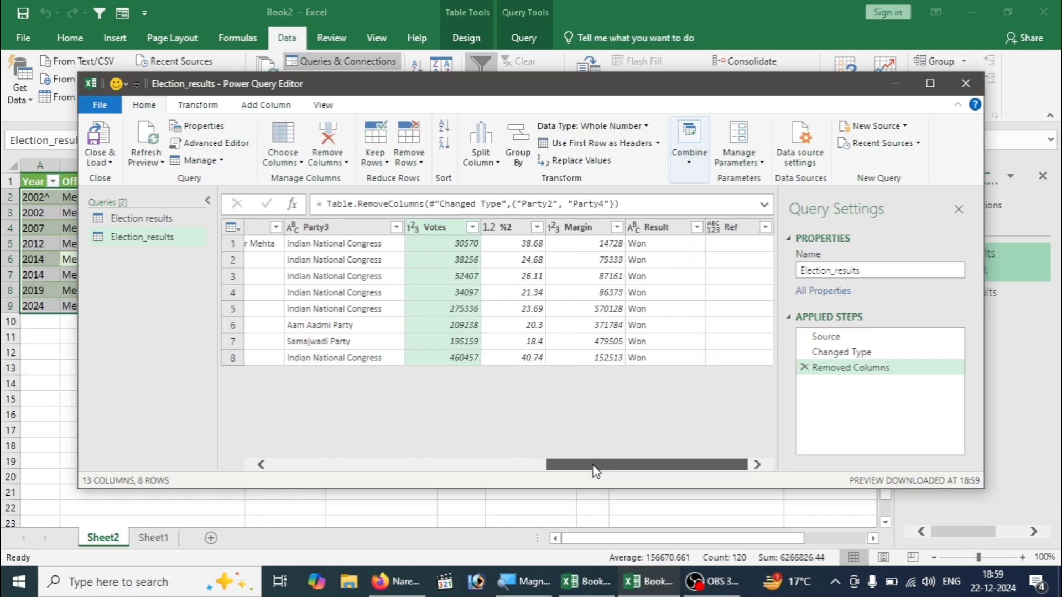
click(730, 225)
click(327, 142)
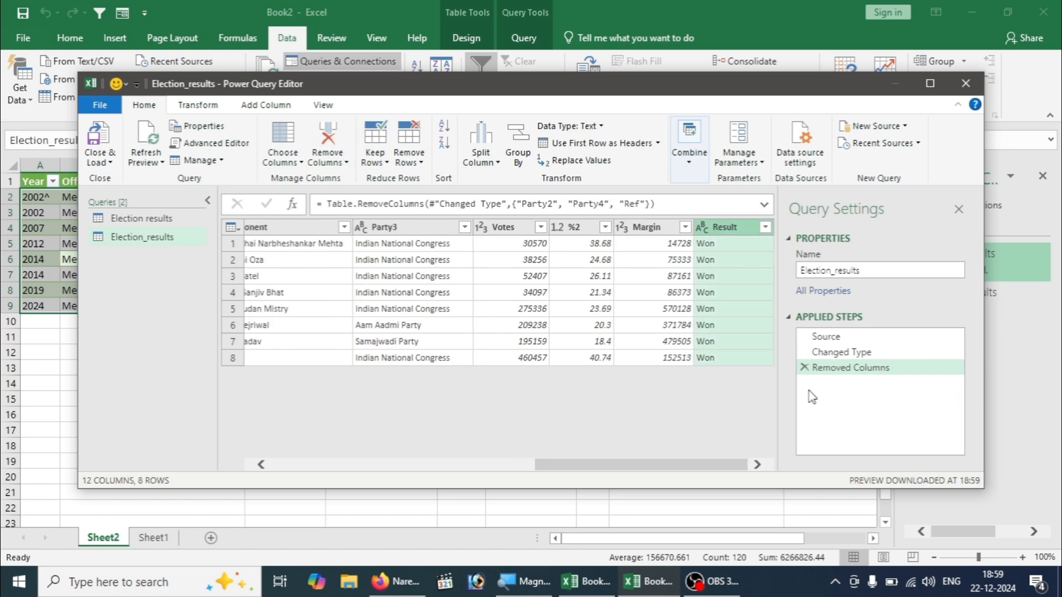
click(972, 90)
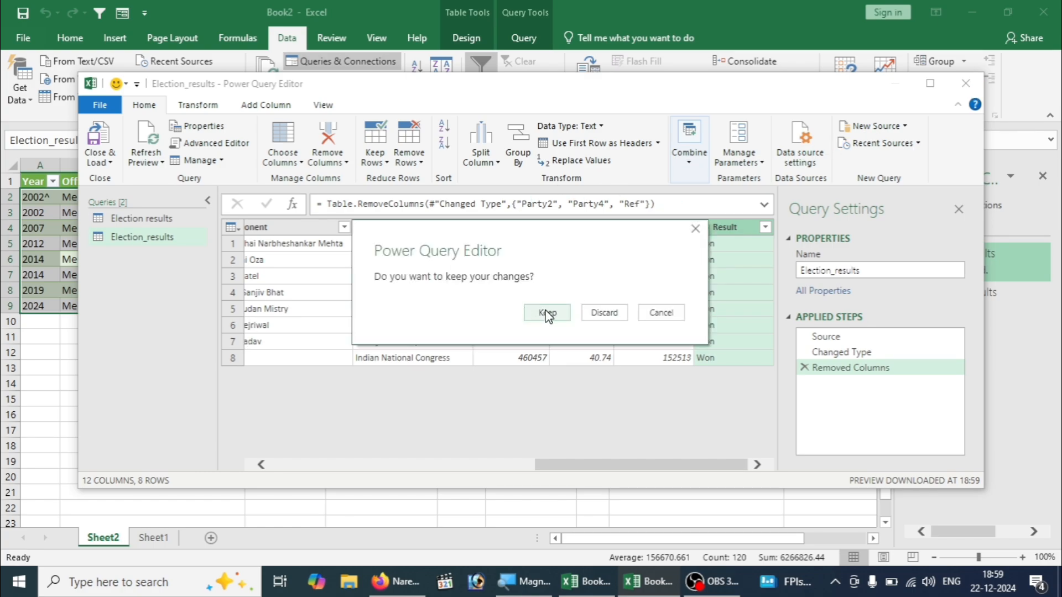
click(547, 313)
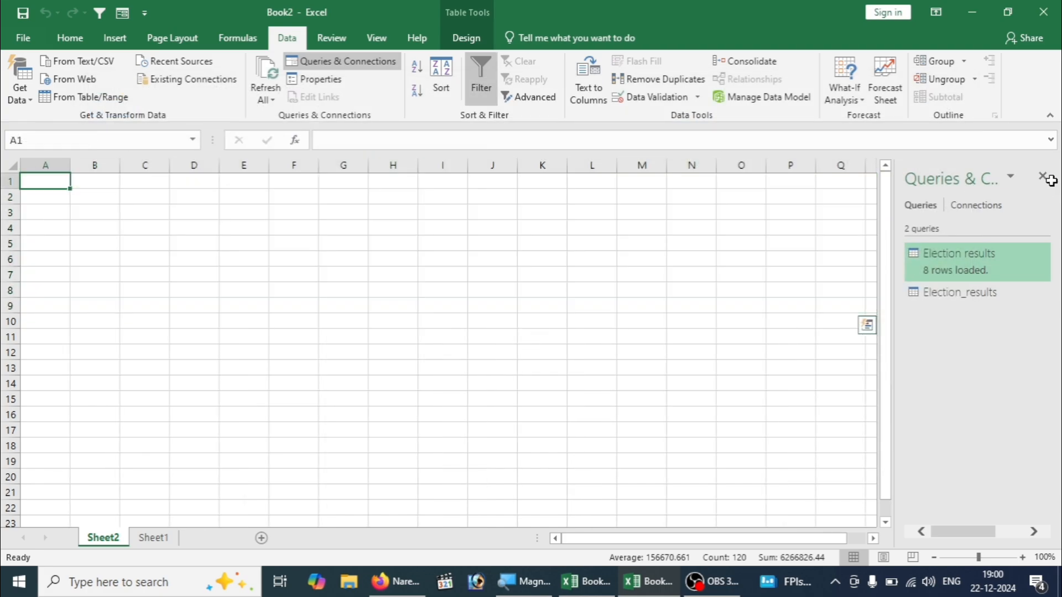
- Examine the columns of the cleaned election results table on the new sheet, through Result and back to Year
click(347, 334)
key(Right)
key(Right)
key(Right)
key(Right)
key(Right)
key(Right)
key(Right)
key(Right)
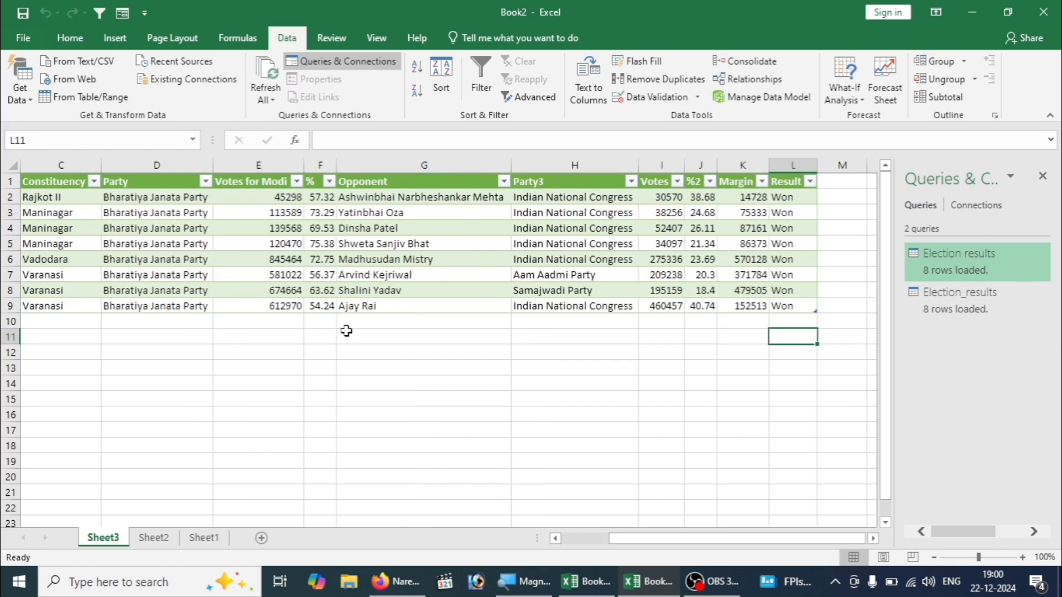
key(Left)
key(Left)
key(Left)
key(Left)
key(Left)
key(Left)
key(Left)
key(Left)
key(Left)
key(Left)
key(Left)
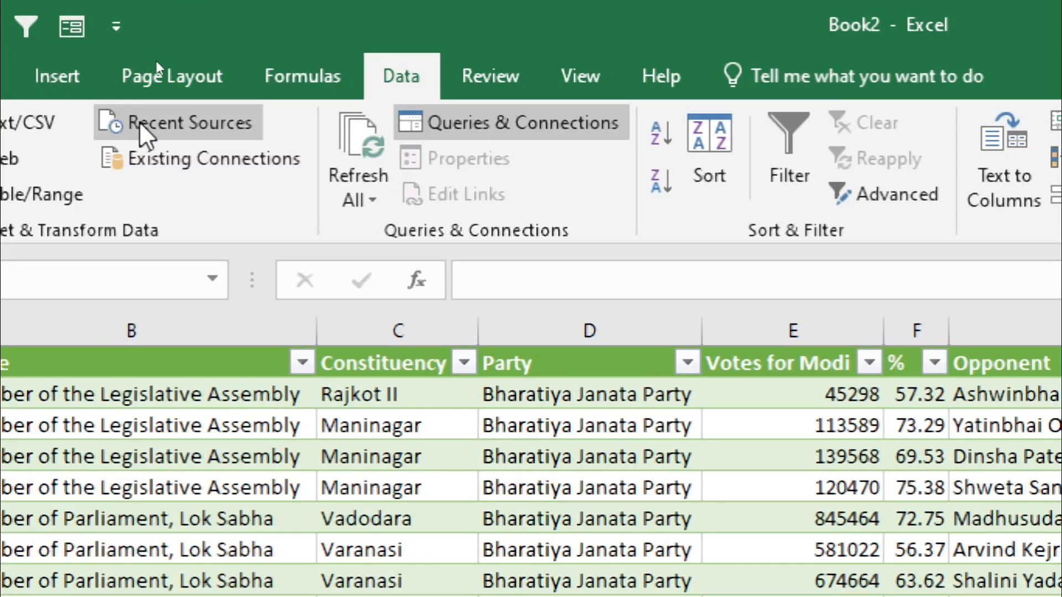
- Review the recent data sources, including MY DATA.txt, EMPLOYEE DATA.txt, text.txt and the A. P. J. Abdul Kalam Wikipedia page, without connecting to any
click(140, 124)
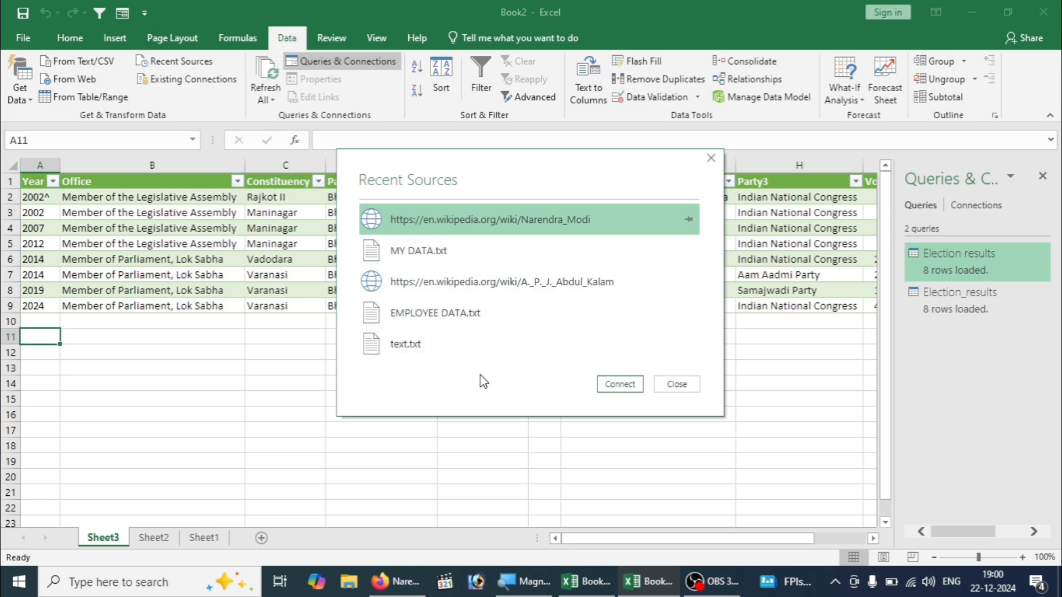
click(430, 252)
click(429, 280)
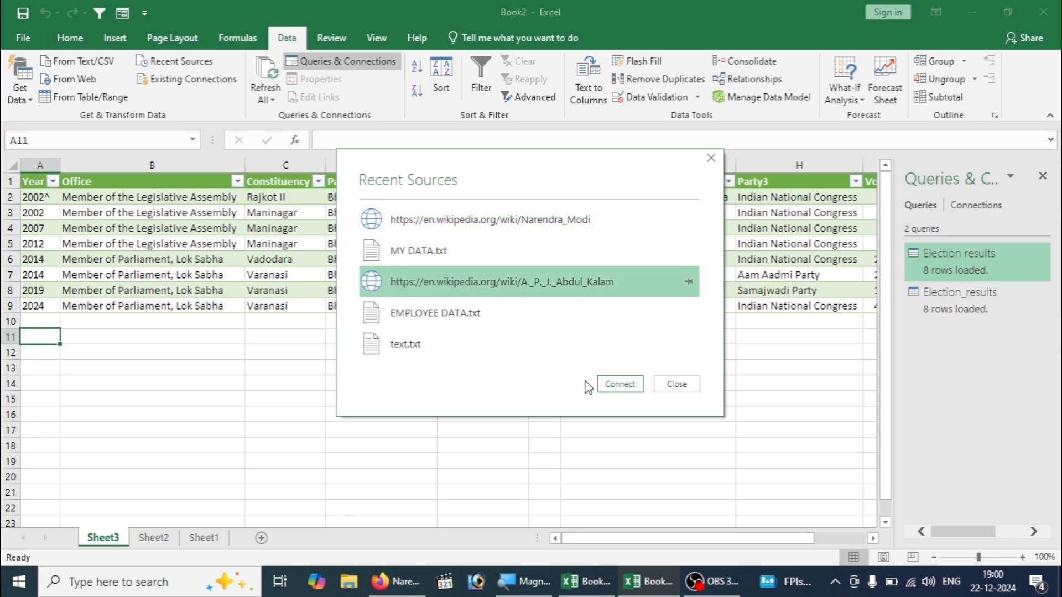
click(447, 314)
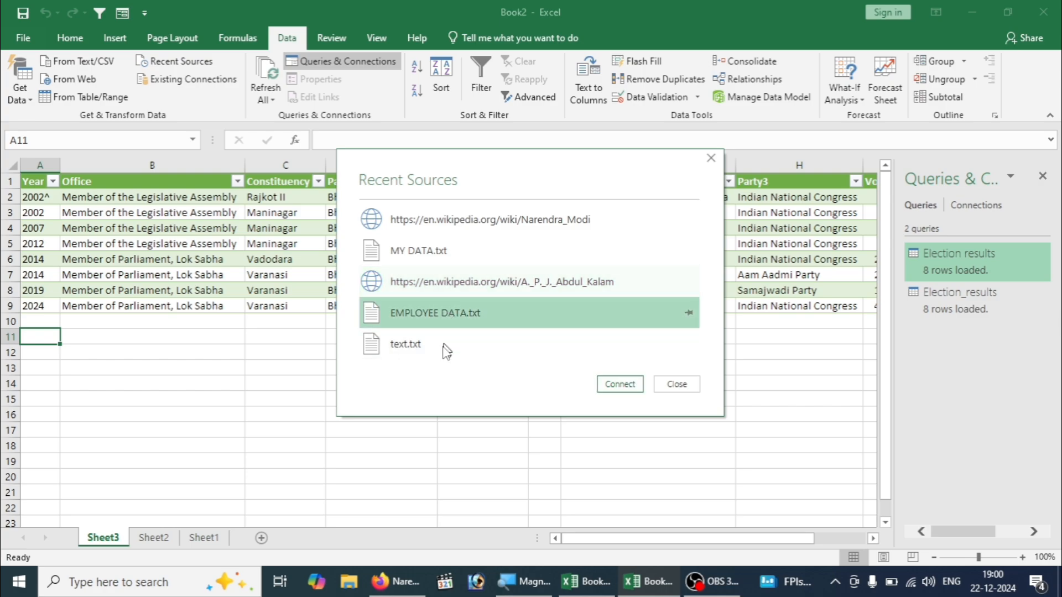
click(442, 348)
click(672, 386)
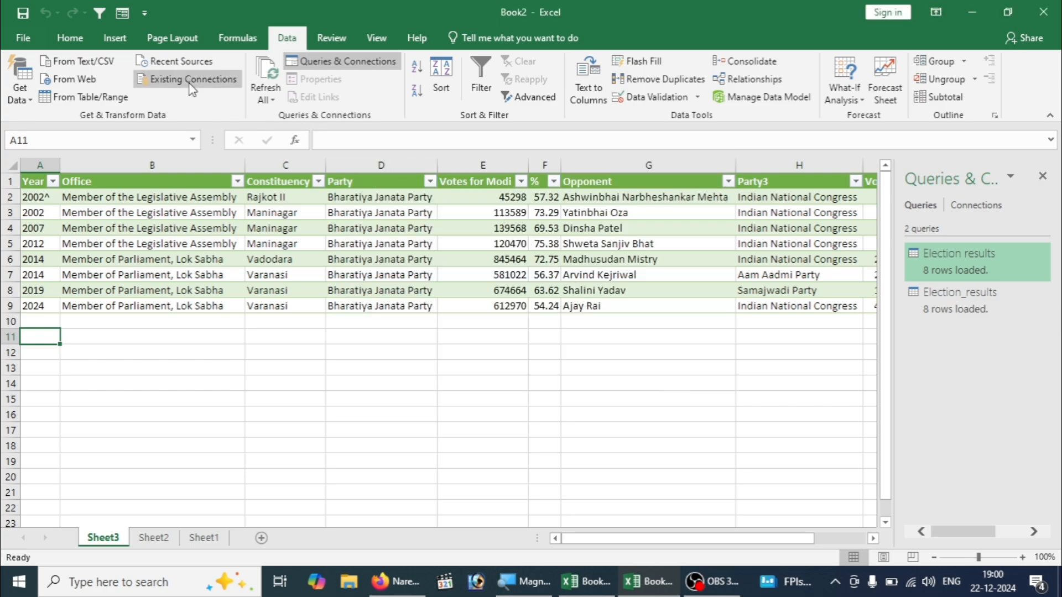